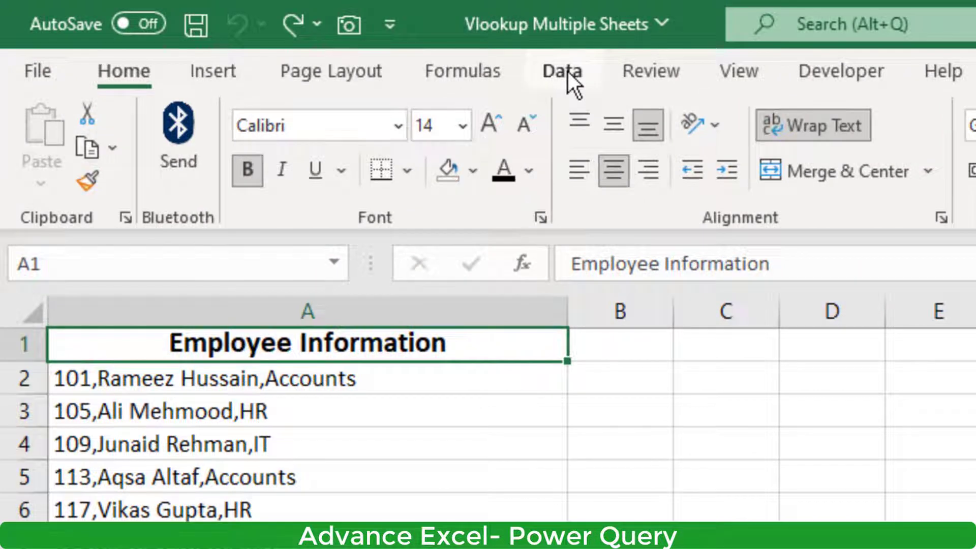
Step: Load the Employee Information range $A$1:$A$19 into Power Query as a table with headers
left_click(569, 72)
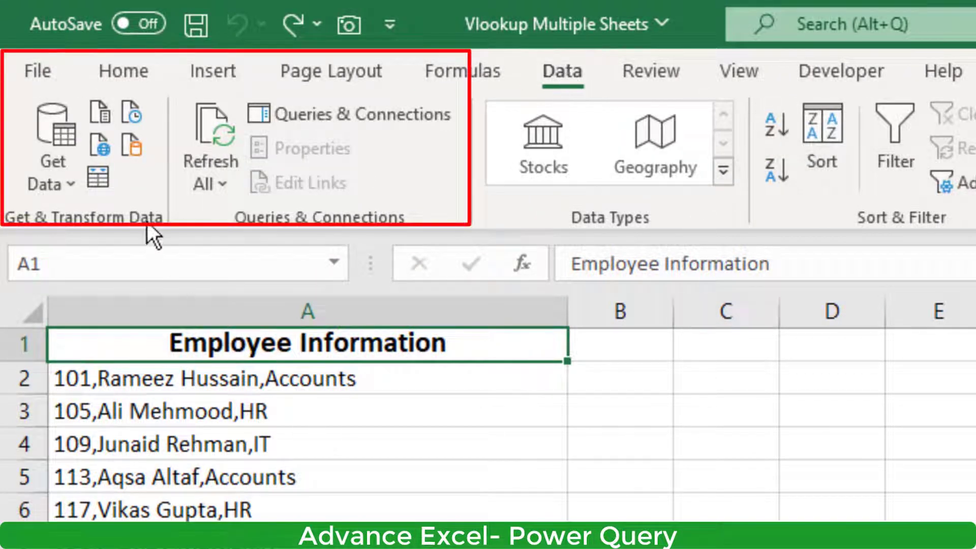
left_click(105, 187)
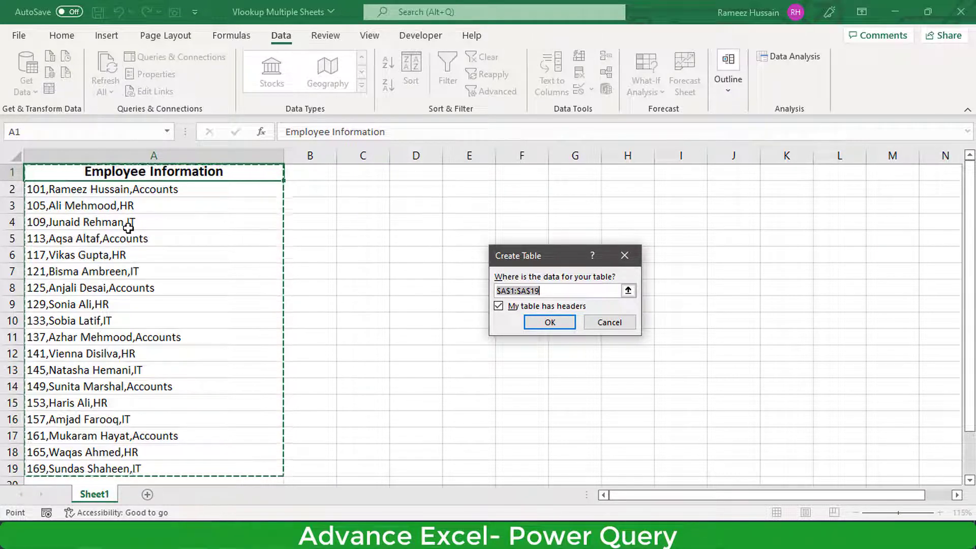
left_click_drag(510, 256, 344, 189)
left_click(374, 256)
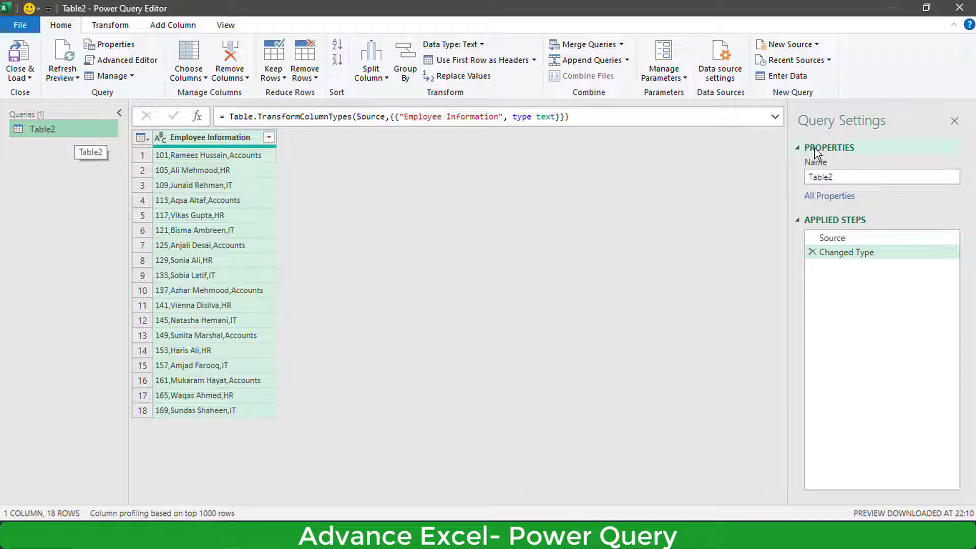
Step: Rename the query as EmployeeInformation
left_click(869, 177)
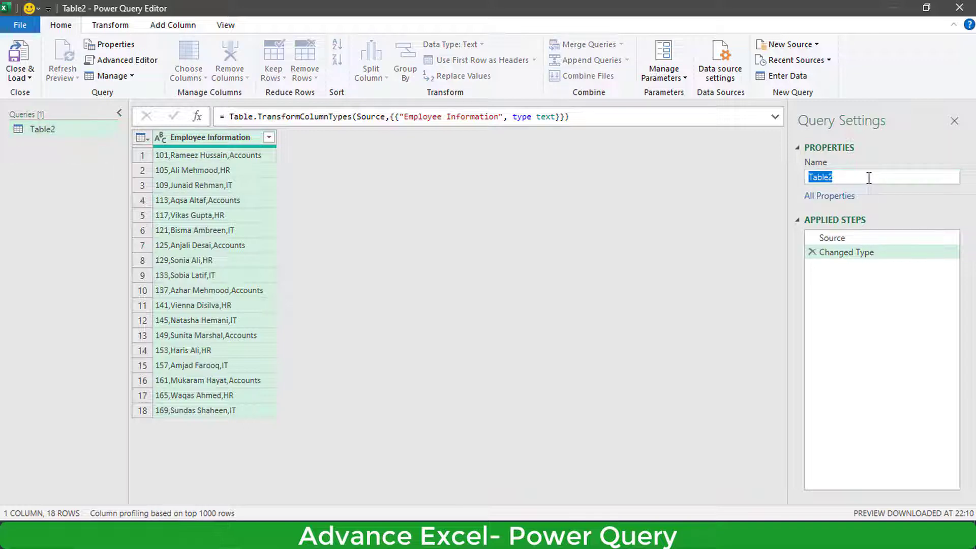
type("EmployeeInformation")
key("Return")
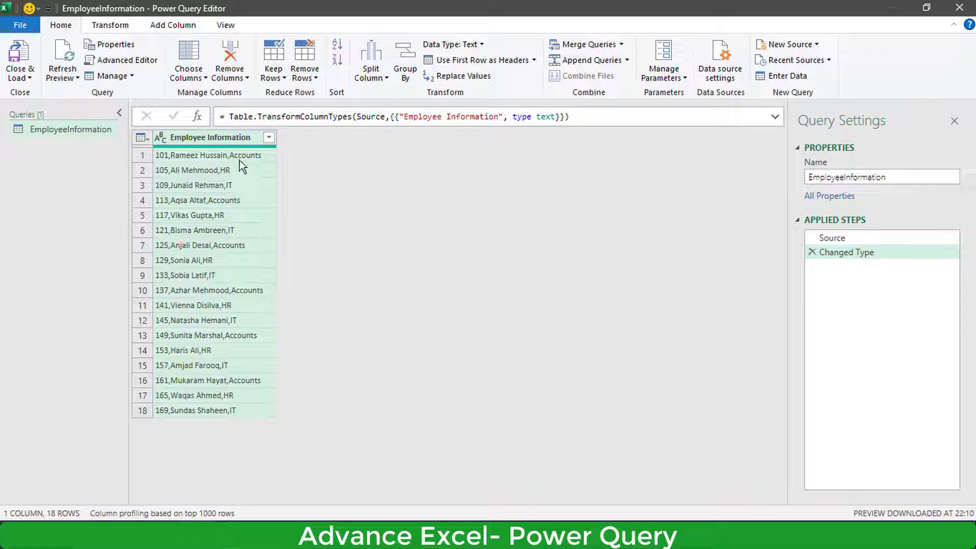
Step: Split the Employee Information column by comma at each occurrence of the delimiter
left_click(122, 28)
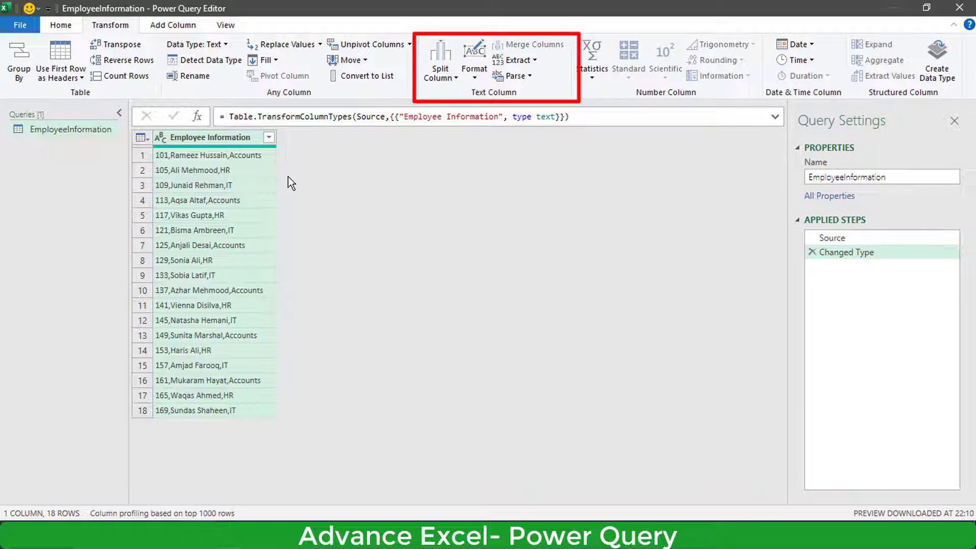
left_click(456, 78)
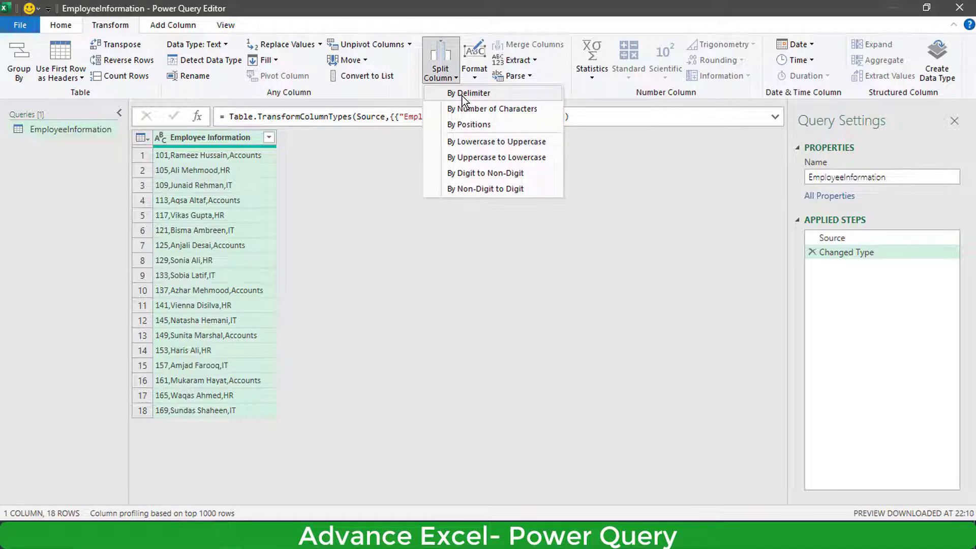
left_click(462, 95)
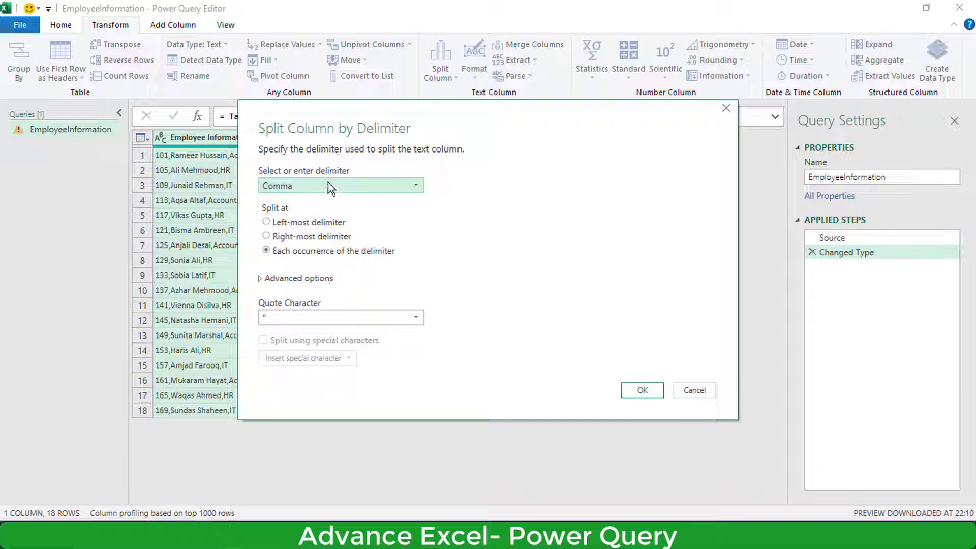
left_click(642, 394)
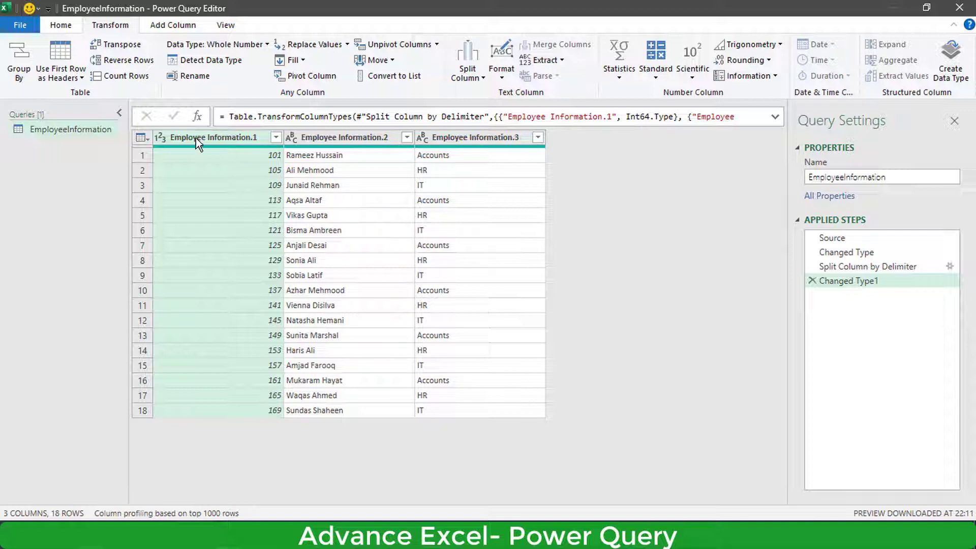
Step: Rename the Employee Information.1 column as Employee Code
double_click(230, 142)
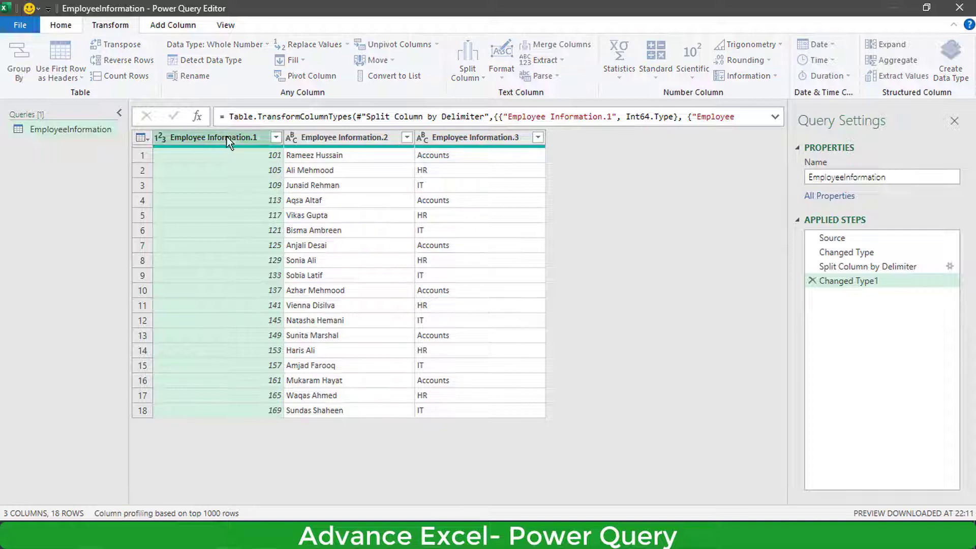
left_click(264, 138)
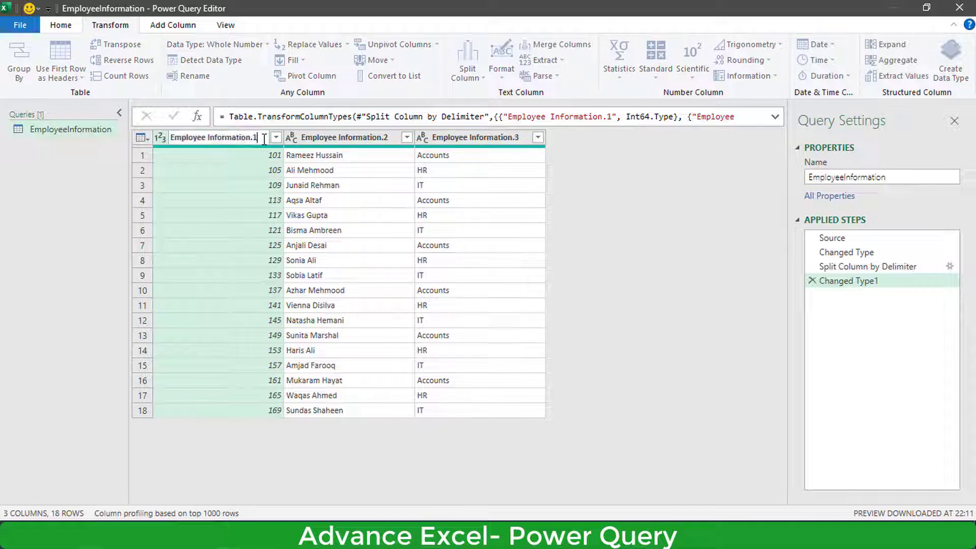
key("BackSpace")
key("BackSpace")
key("BackSpace")
key("BackSpace")
key("BackSpace")
key("BackSpace")
key("BackSpace")
key("BackSpace")
key("BackSpace")
key("BackSpace")
key("BackSpace")
key("BackSpace")
key("BackSpace")
type("Code")
Step: Rename the Employee Information.2 column as Employee Name
double_click(383, 136)
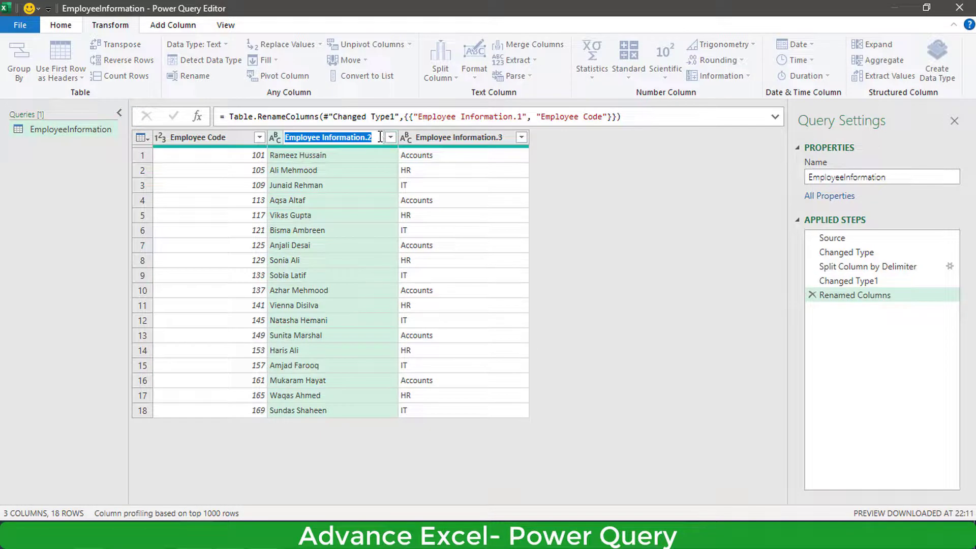
left_click(380, 137)
key("BackSpace")
key("BackSpace")
key("BackSpace")
key("BackSpace")
key("BackSpace")
key("BackSpace")
key("BackSpace")
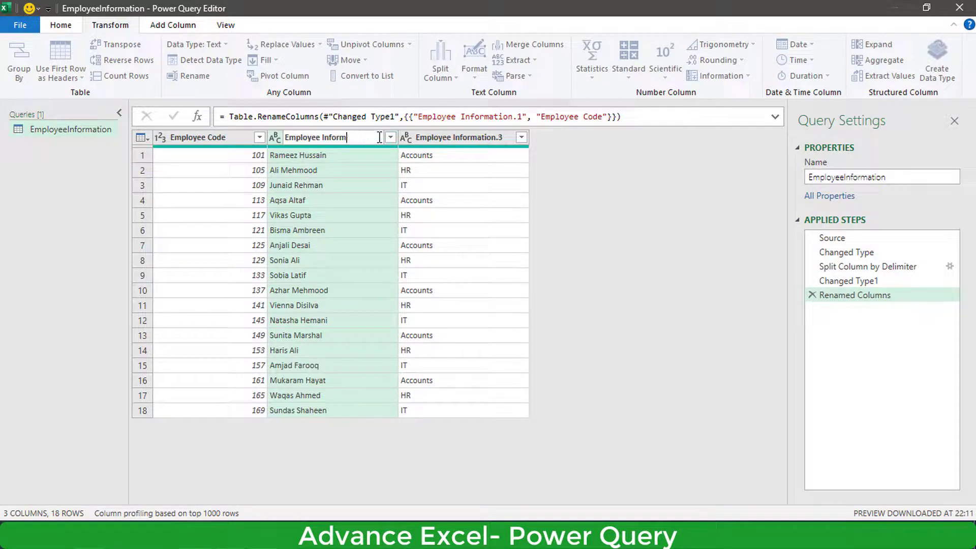
key("BackSpace")
key("BackSpace")
key("BackSpace")
key("BackSpace")
key("BackSpace")
key("BackSpace")
key("BackSpace")
type("Name")
key("Return")
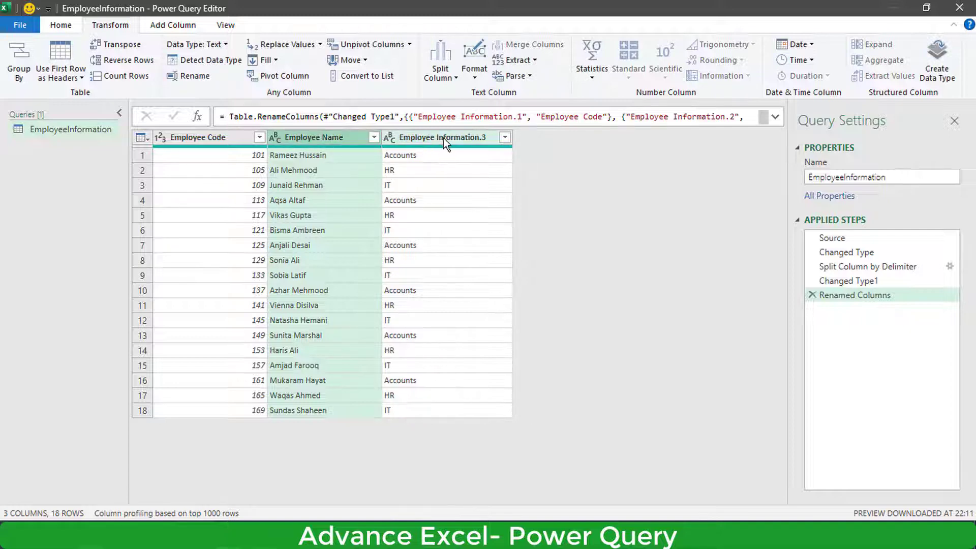
Step: Rename the Employee Information.3 column as Department
double_click(443, 138)
left_click(490, 138)
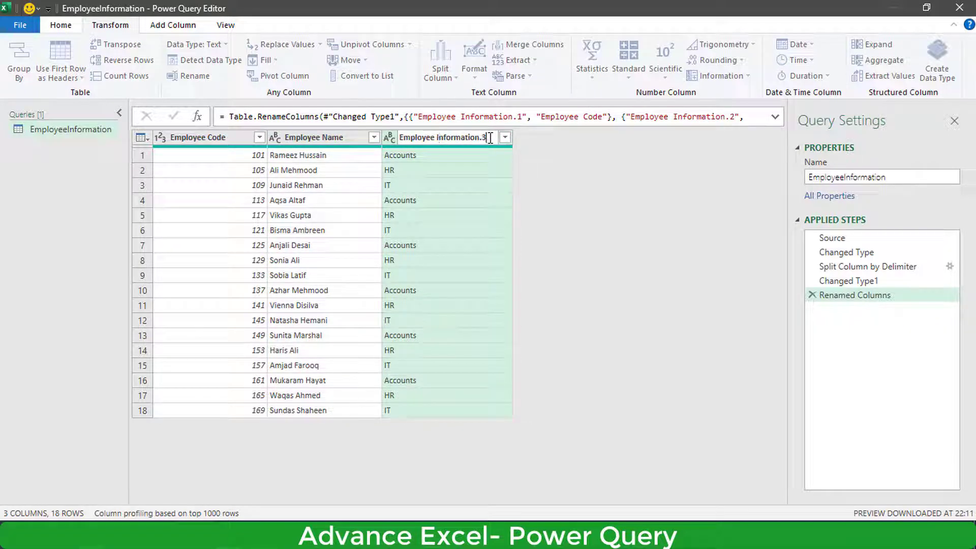
key("BackSpace")
key("BackSpace")
key("BackSpace")
key("BackSpace")
key("BackSpace")
key("BackSpace")
key("BackSpace")
key("BackSpace")
key("BackSpace")
key("BackSpace")
key("BackSpace")
key("BackSpace")
key("BackSpace")
key("BackSpace")
key("BackSpace")
key("BackSpace")
key("BackSpace")
key("BackSpace")
key("BackSpace")
key("BackSpace")
key("BackSpace")
key("BackSpace")
type("Department")
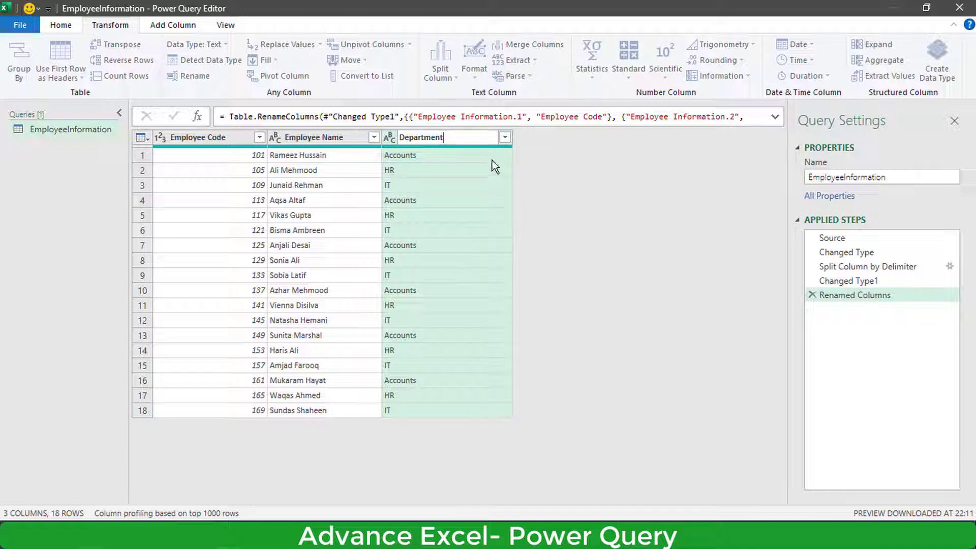
key("Return")
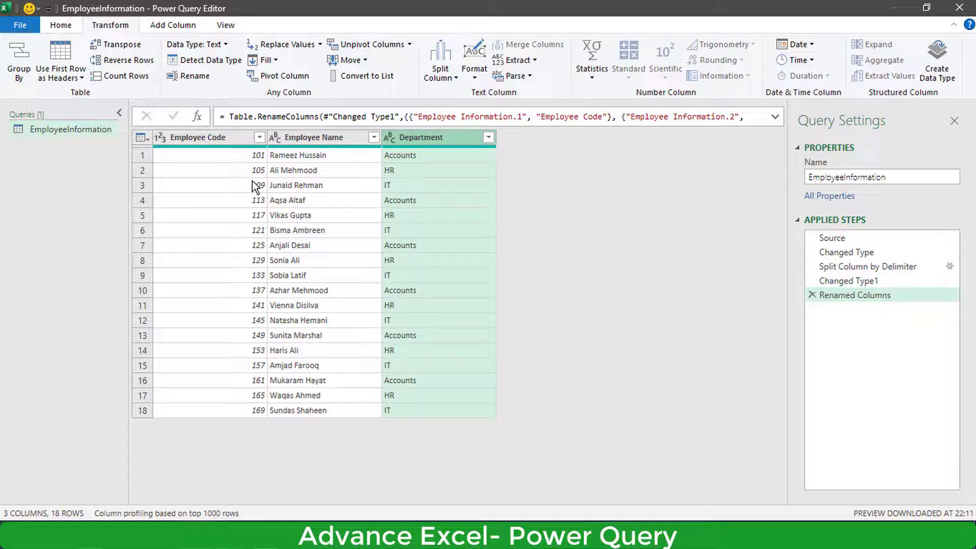
Step: Trim the text in the Employee Code, Employee Name and Department columns together
left_click(236, 144)
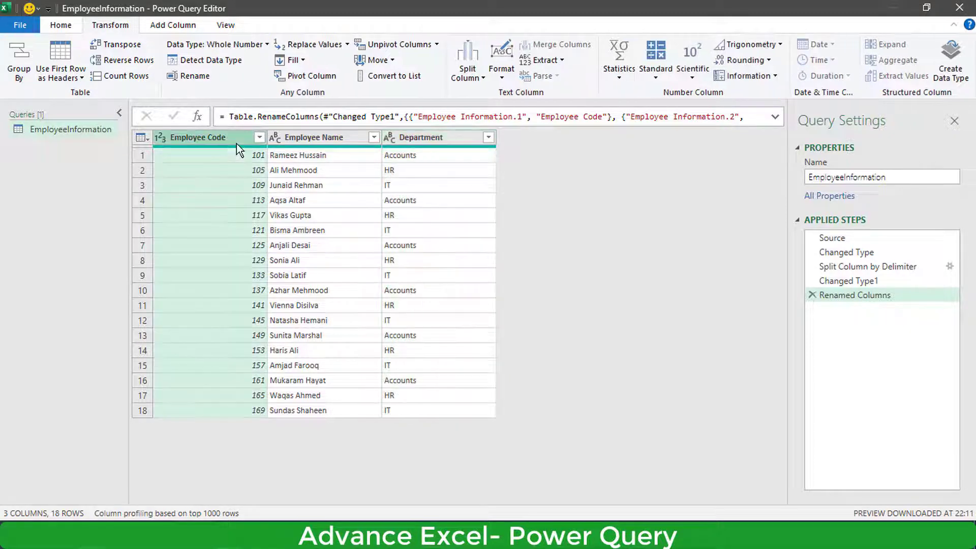
left_click(351, 141, "ctrl")
left_click(393, 138, "ctrl")
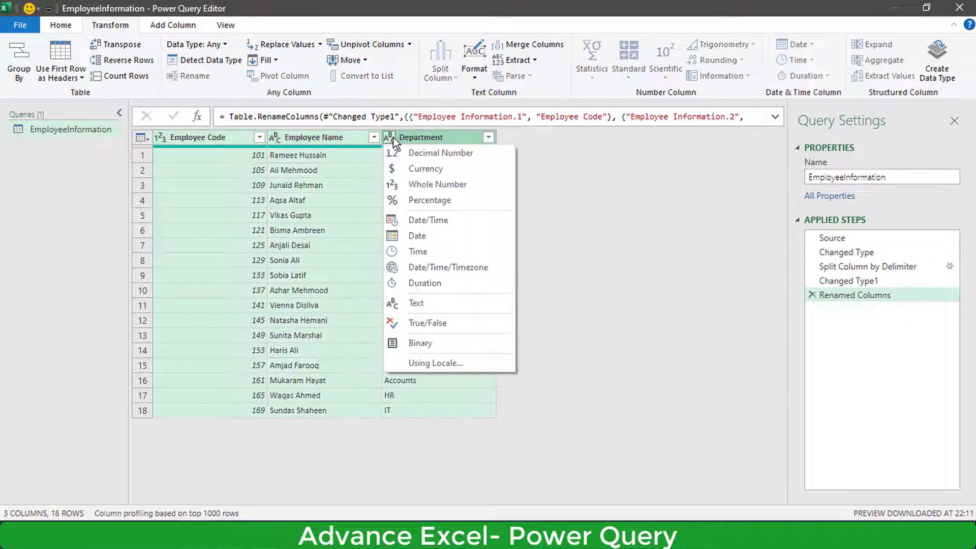
left_click(695, 191)
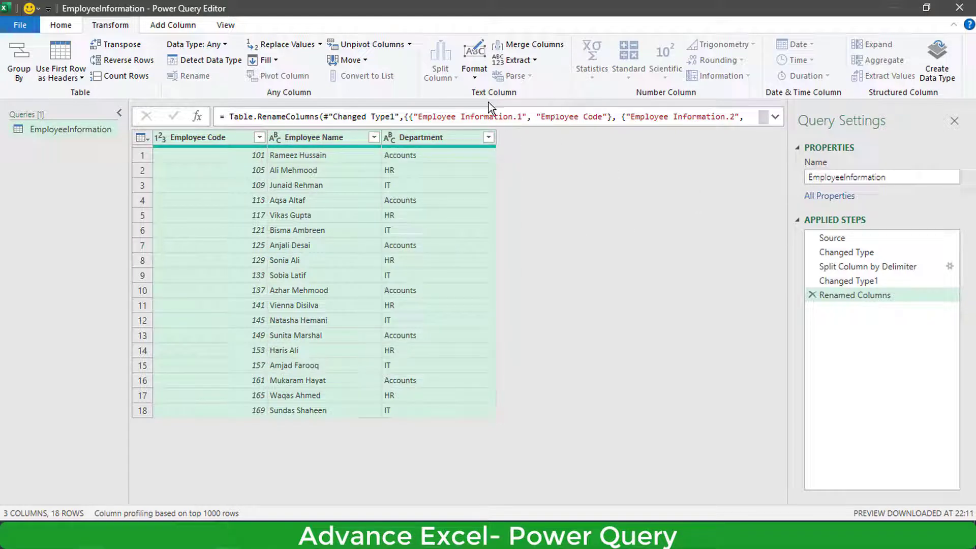
left_click(474, 76)
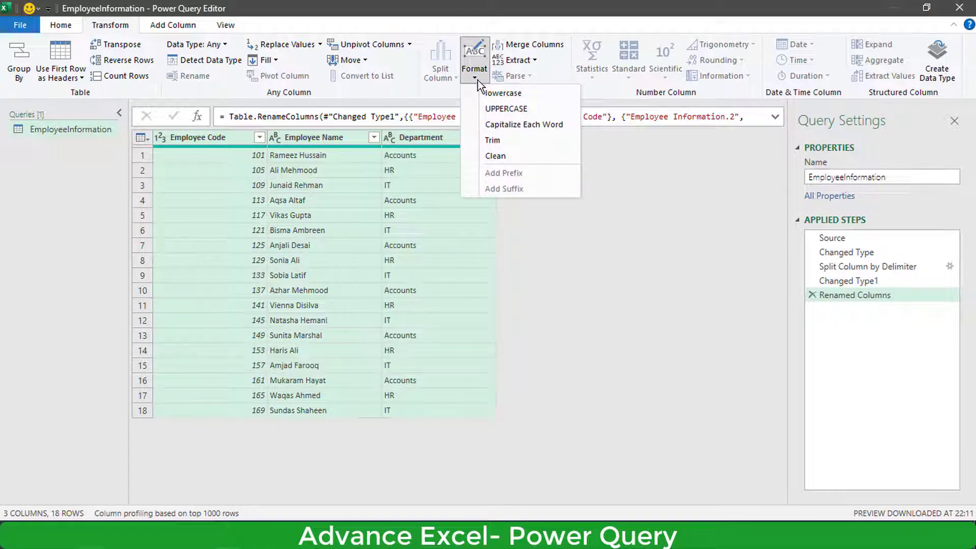
left_click(529, 146)
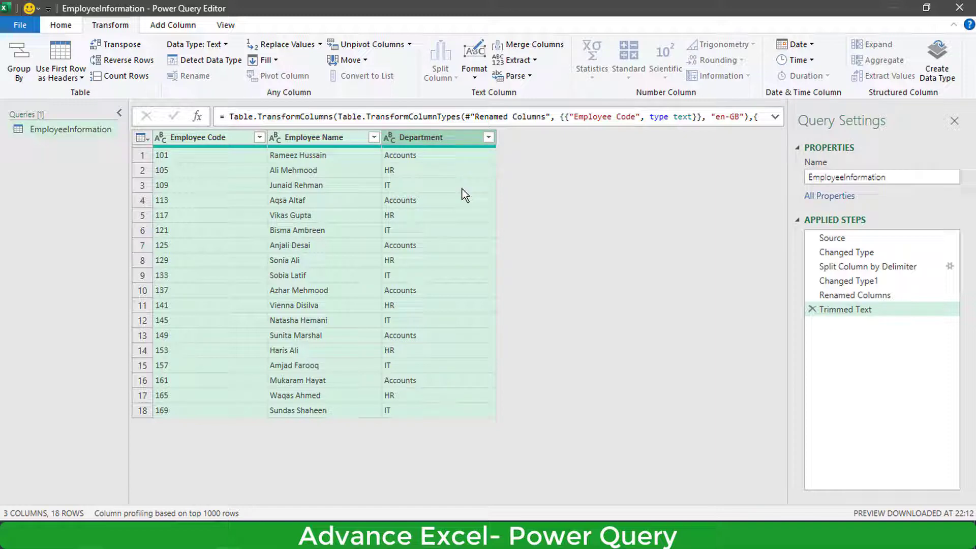
Step: Split the Employee Name column by space at each occurrence of the delimiter
left_click(328, 160)
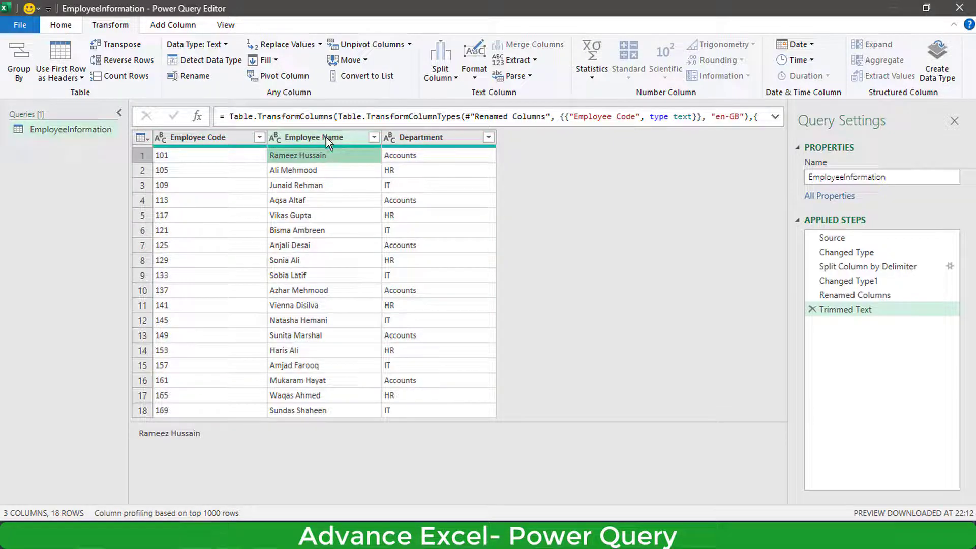
left_click(325, 137)
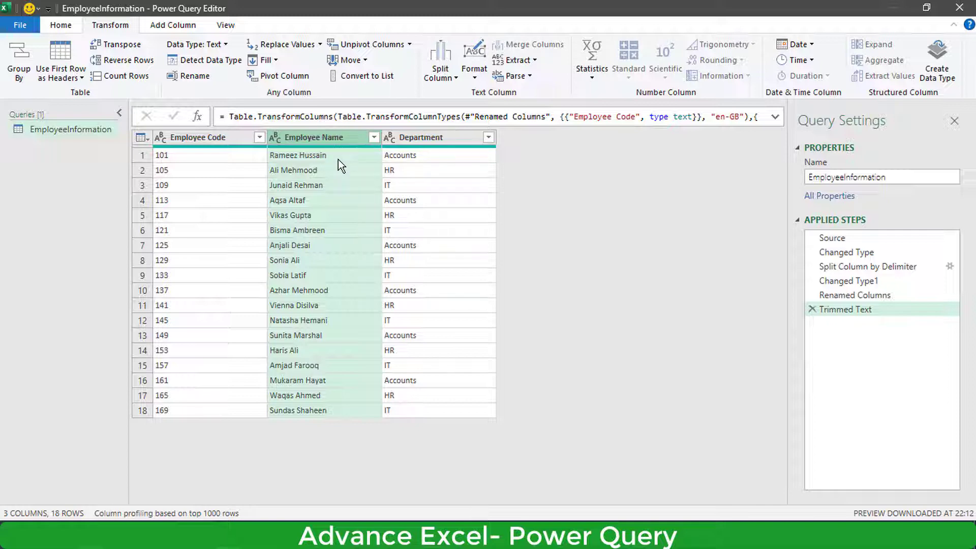
left_click(454, 83)
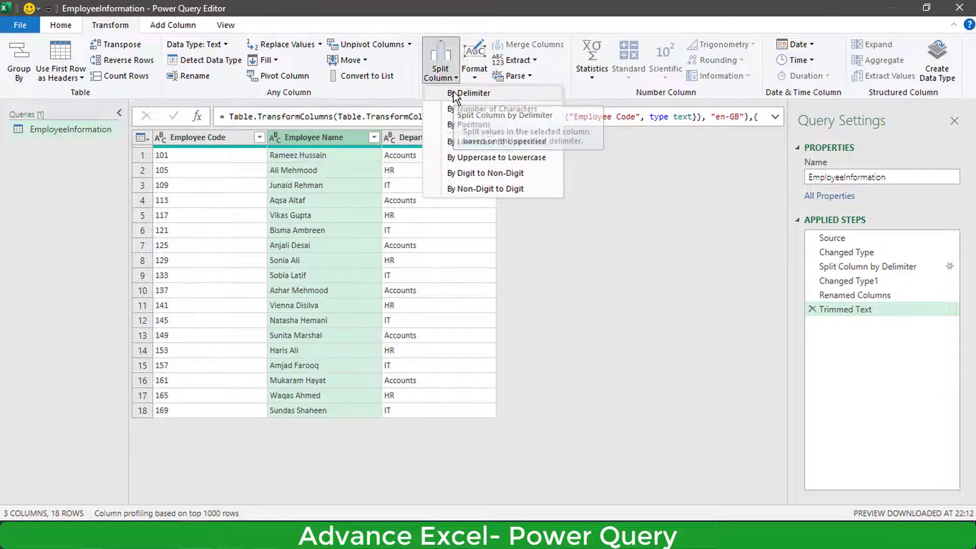
left_click(454, 93)
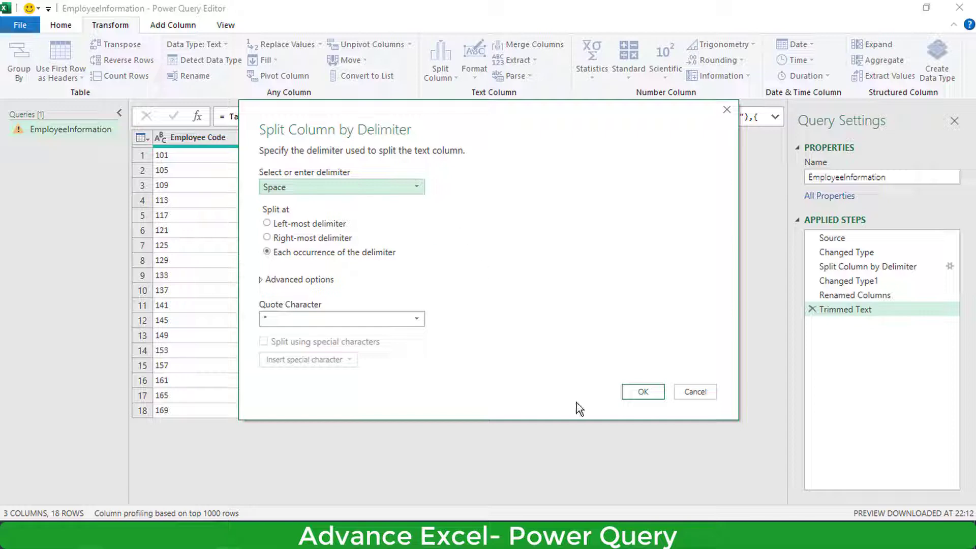
left_click(642, 392)
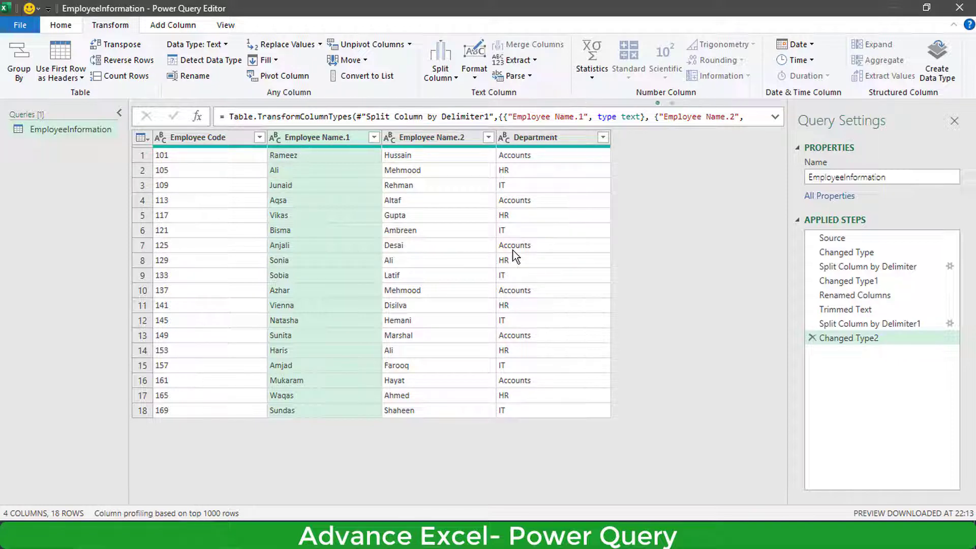
Step: Rename the two split name columns as First Name and Last Name
double_click(321, 144)
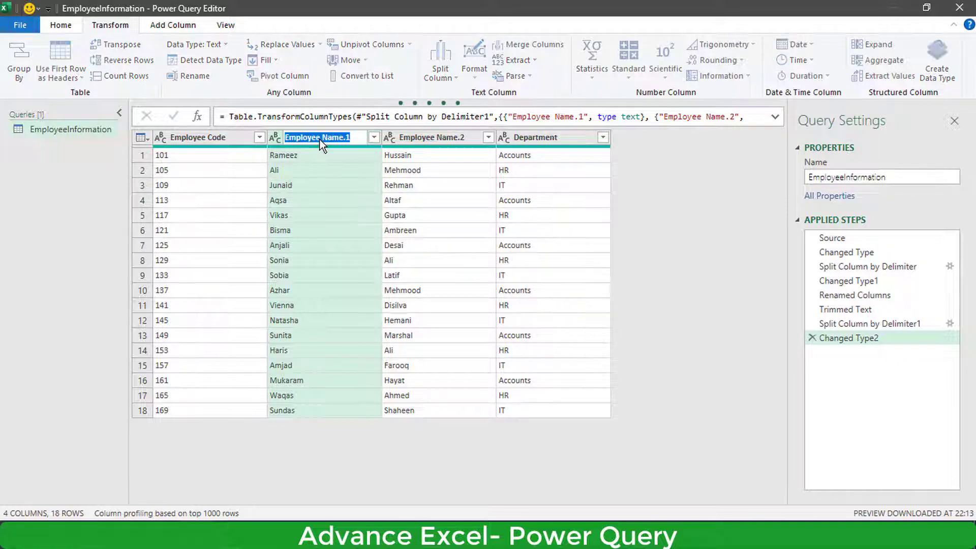
type("First Name")
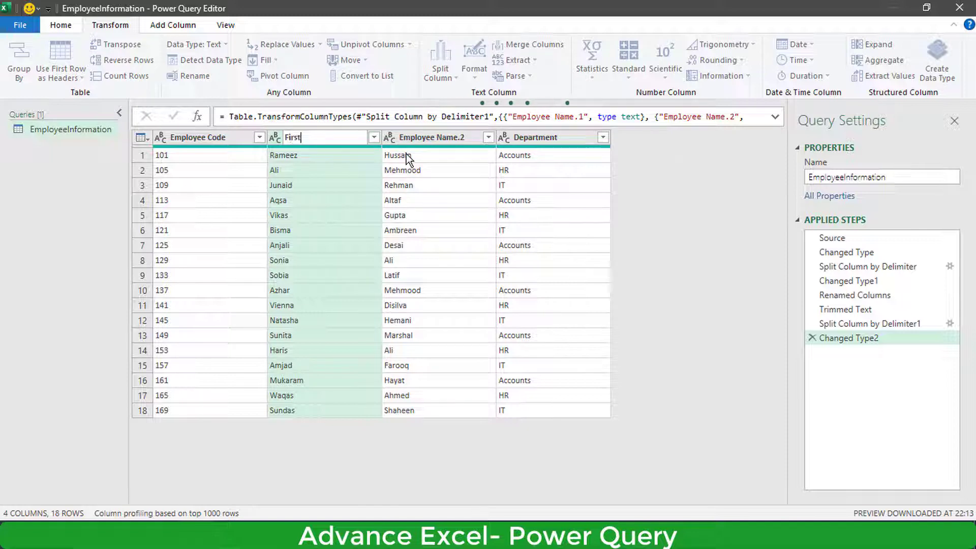
key("Return")
double_click(450, 143)
type("Last Name")
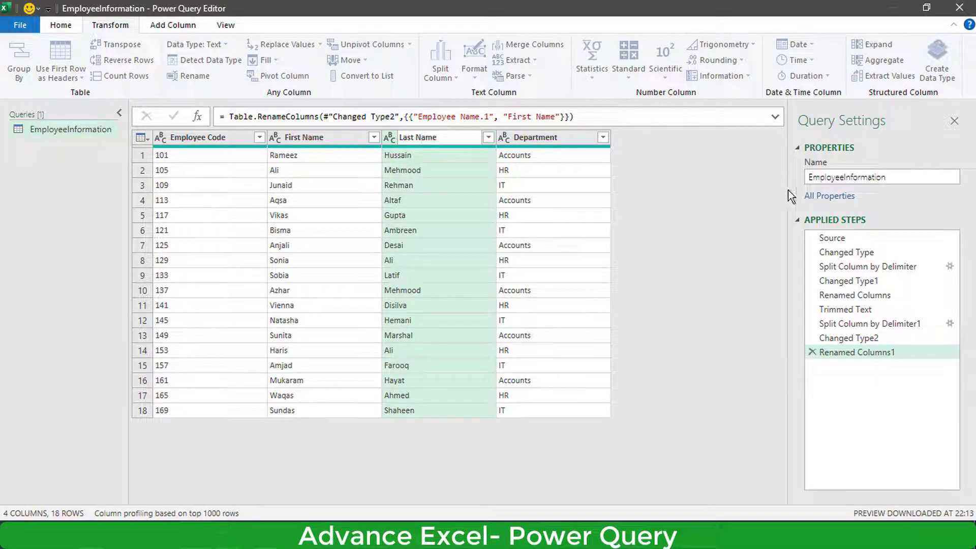
key("Return")
left_click(201, 162)
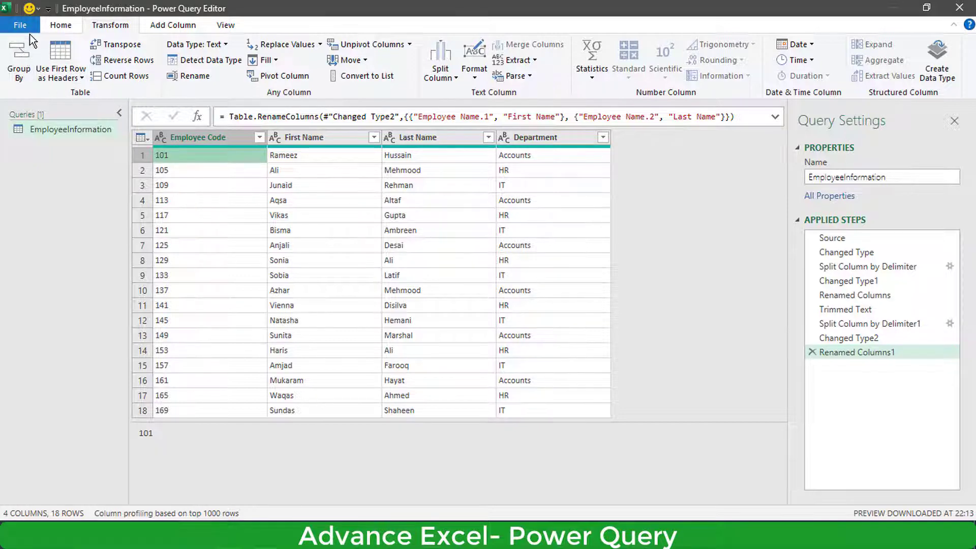
Step: Close the query editor and load the query as a table in the existing worksheet at cell D1 of Sheet1
left_click(50, 26)
left_click(26, 81)
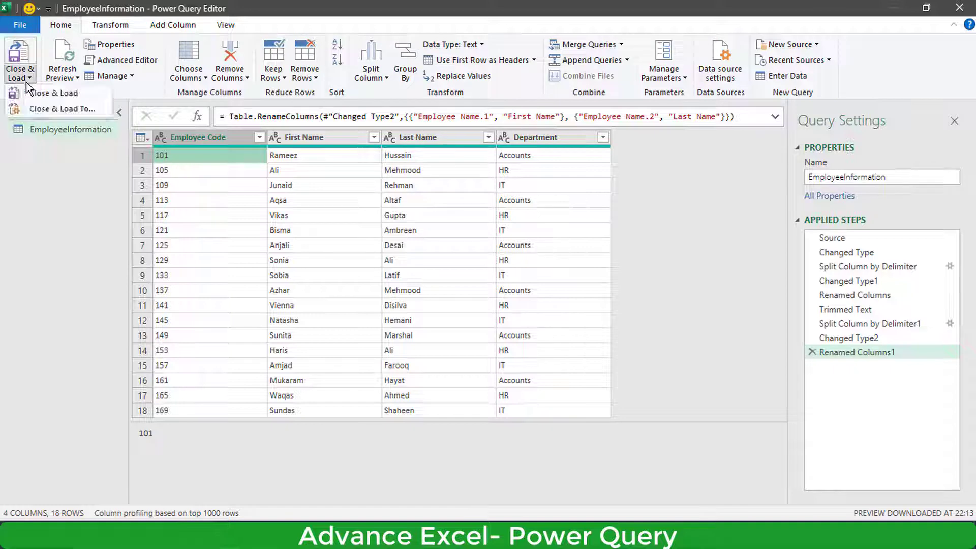
left_click(74, 114)
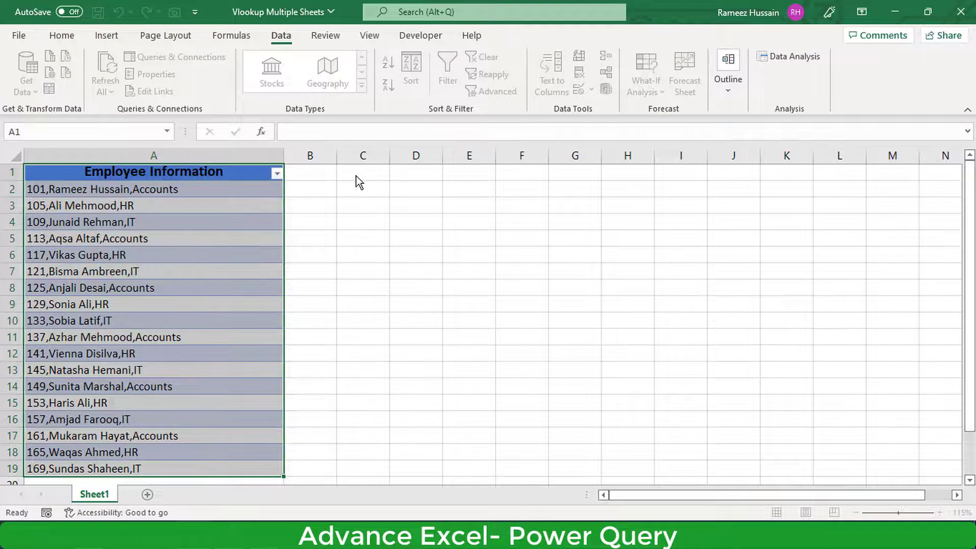
left_click_drag(403, 117, 562, 131)
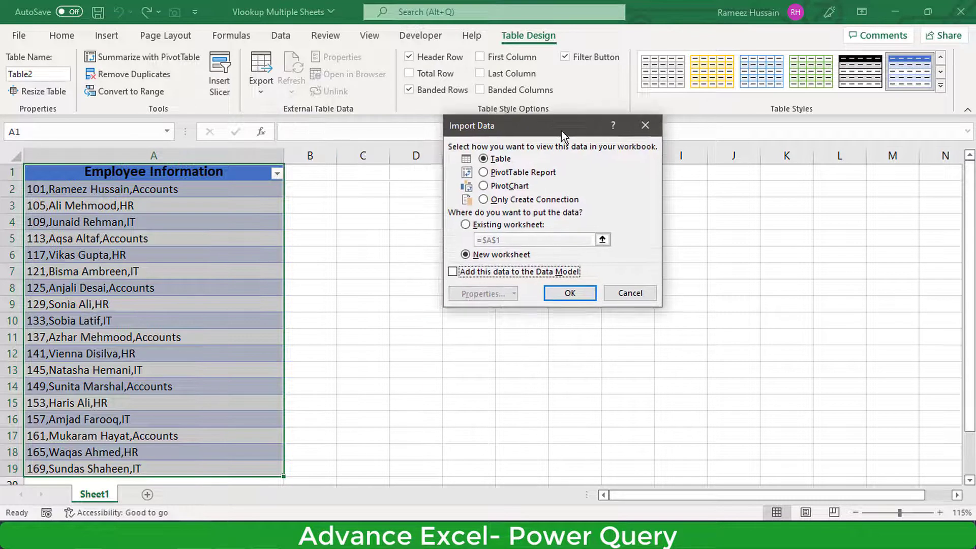
left_click(466, 224)
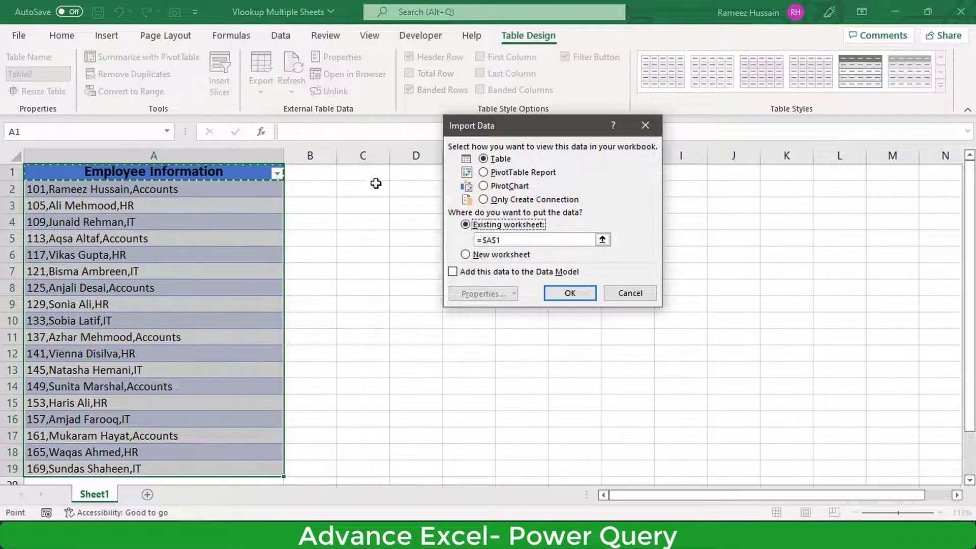
left_click(401, 176)
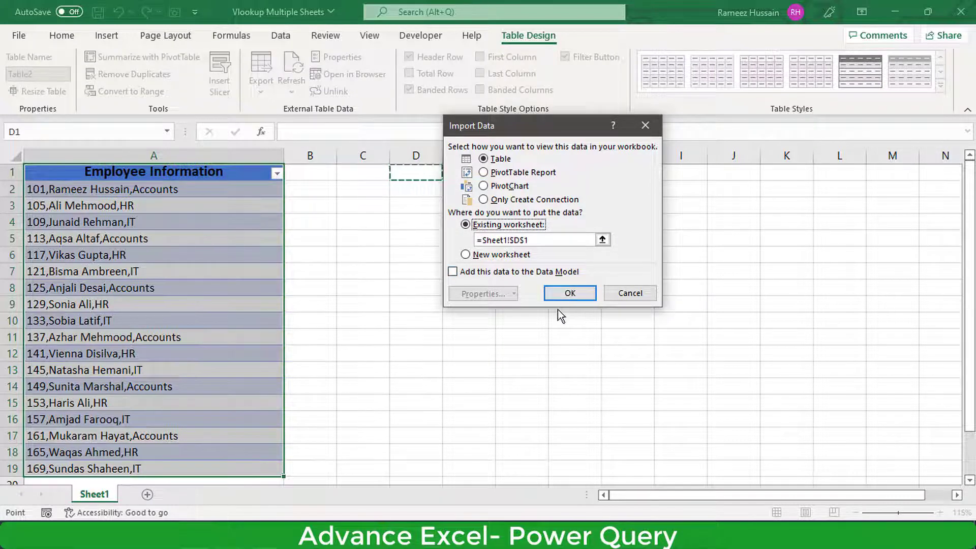
left_click_drag(539, 128, 588, 120)
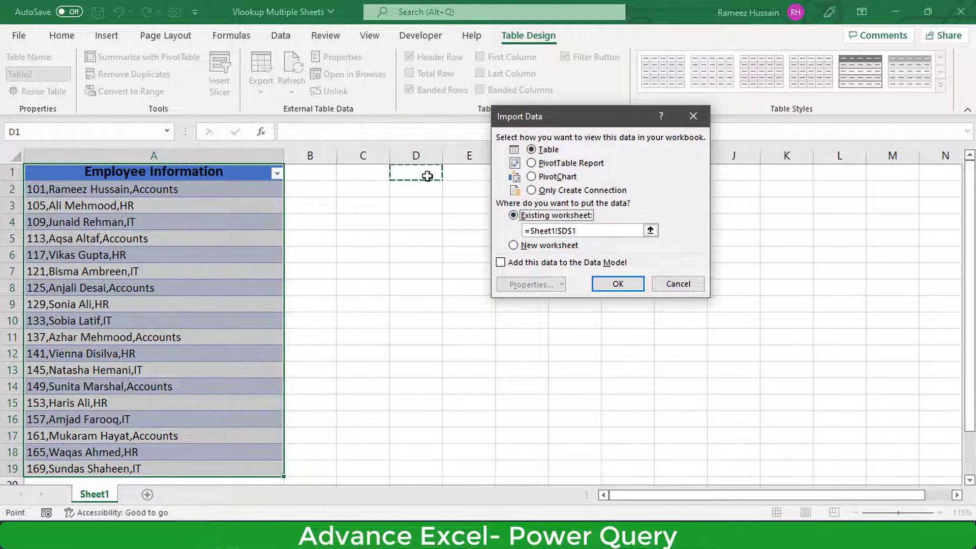
left_click(617, 285)
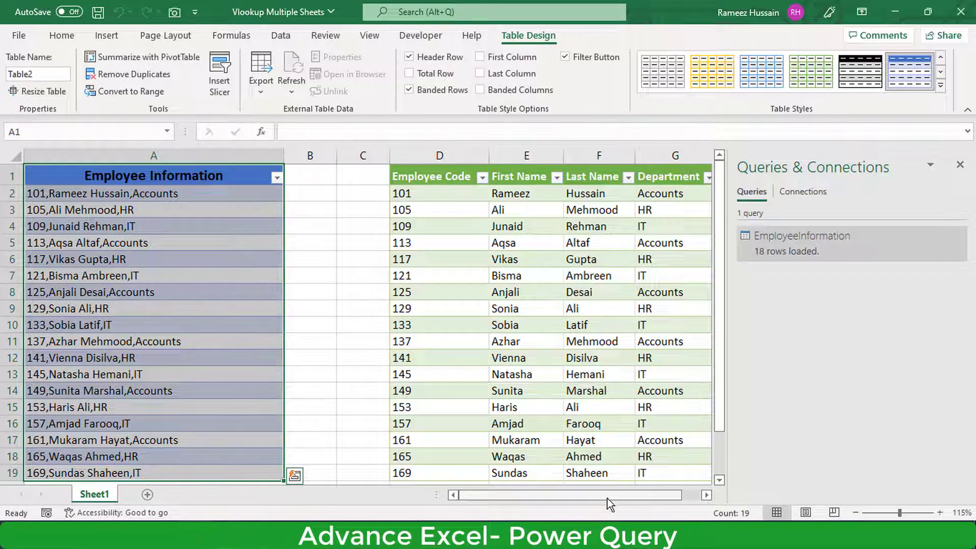
Step: Apply the light table style with black borders and grey banded rows to the loaded employee table
mouse_move(607, 498)
left_mouse_down()
mouse_move(615, 494)
mouse_move(605, 497)
left_mouse_up()
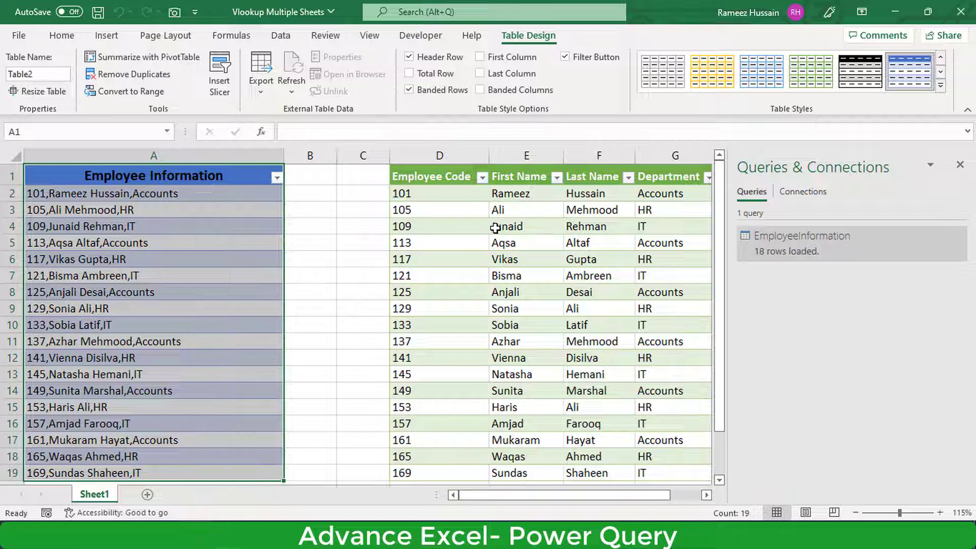
left_click(508, 177)
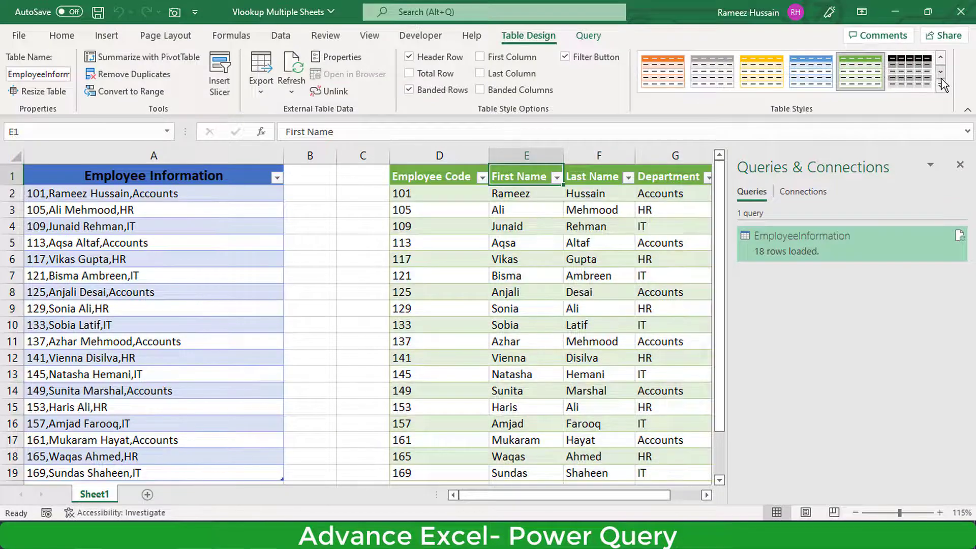
left_click(942, 87)
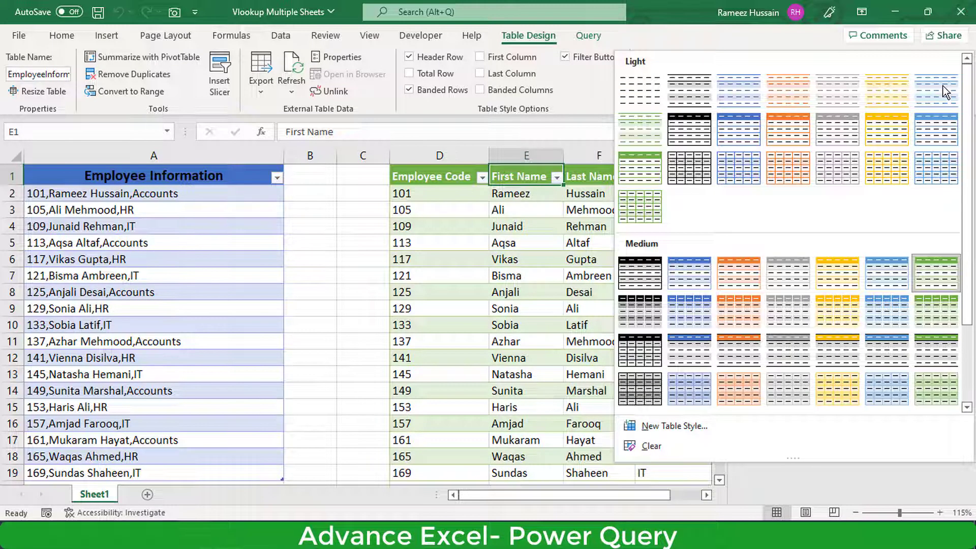
left_click(702, 177)
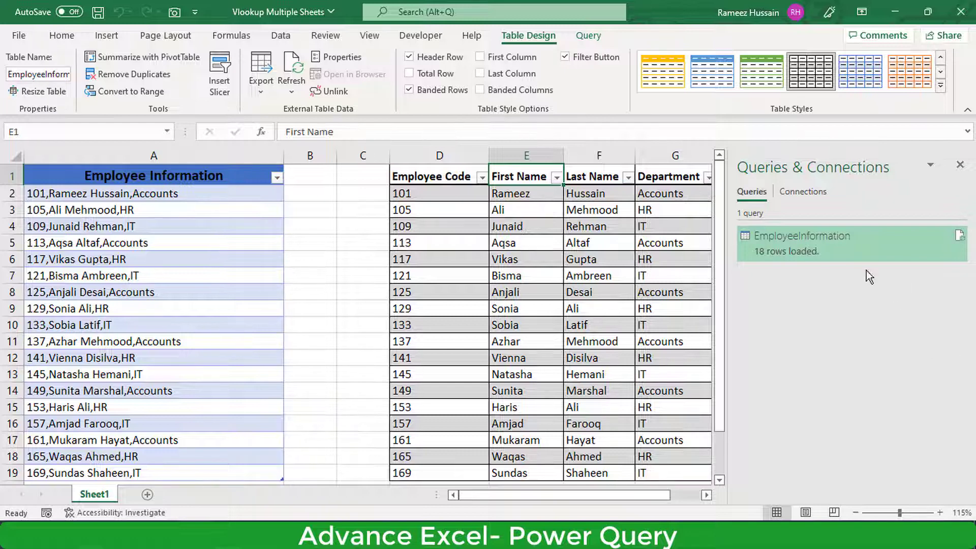
Step: Reopen the EmployeeInformation query for editing and delete every applied step after the first Changed Type step
right_click(794, 248)
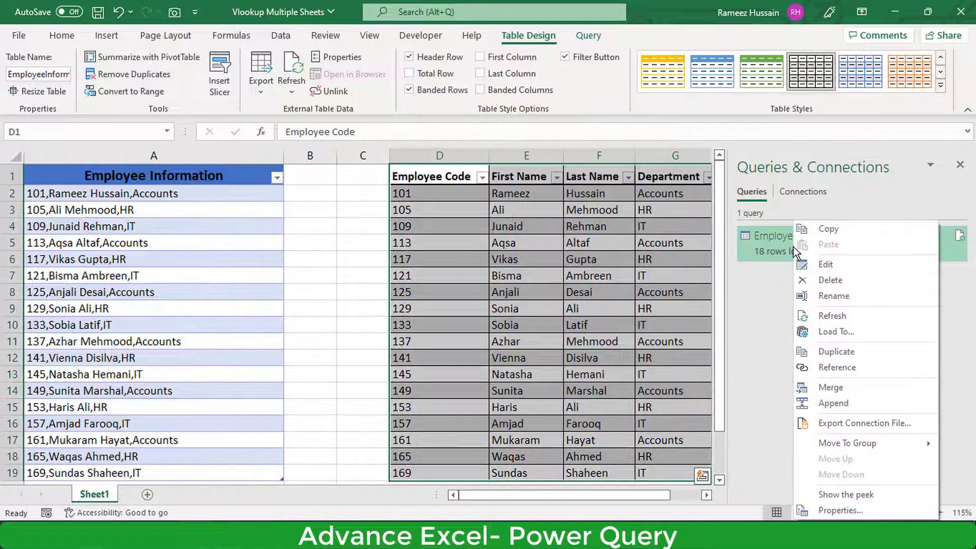
left_click(857, 269)
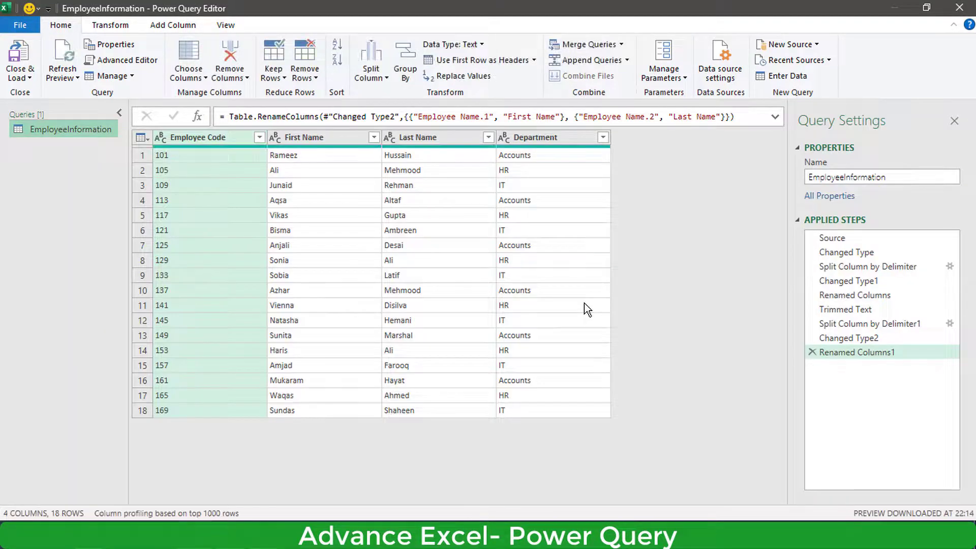
left_click(812, 353)
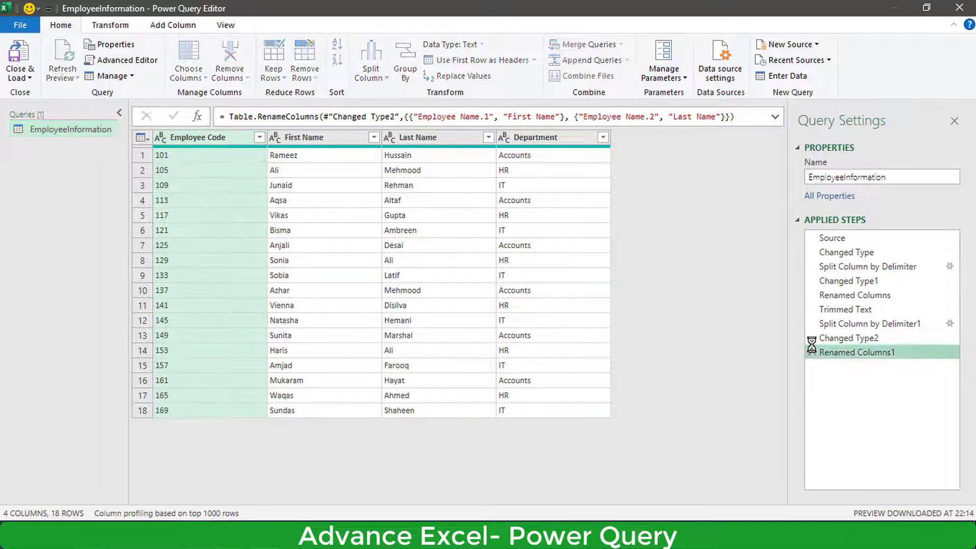
left_click(813, 338)
left_click(813, 323)
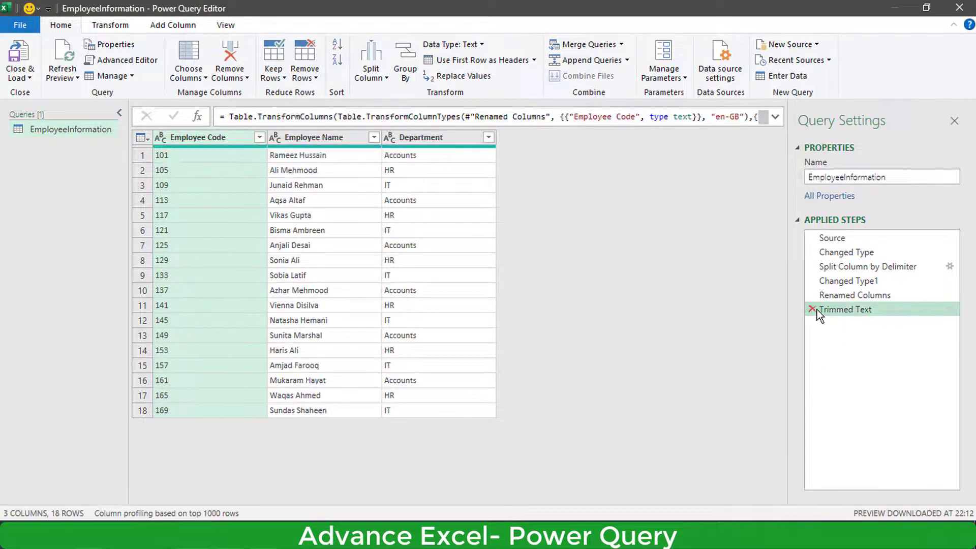
left_click(812, 309)
left_click(812, 294)
left_click(812, 280)
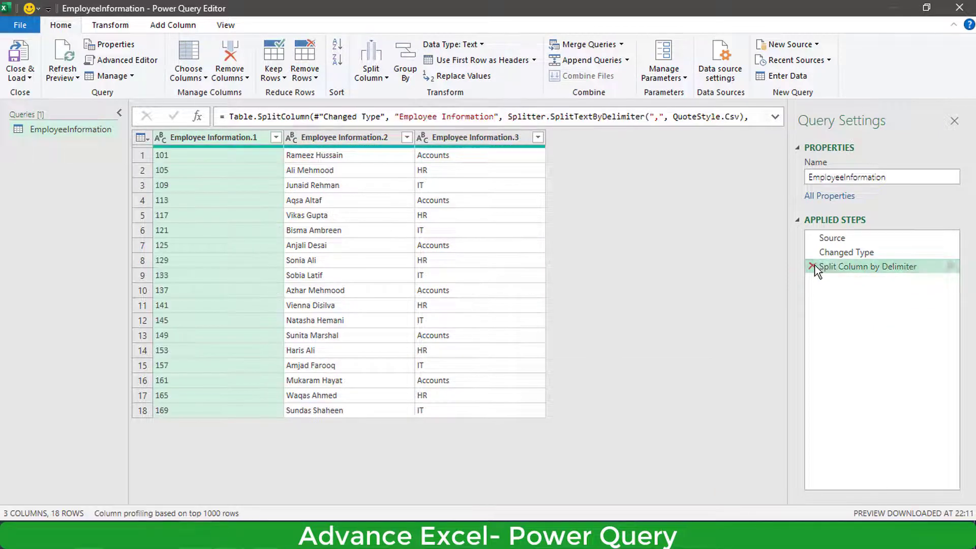
left_click(812, 267)
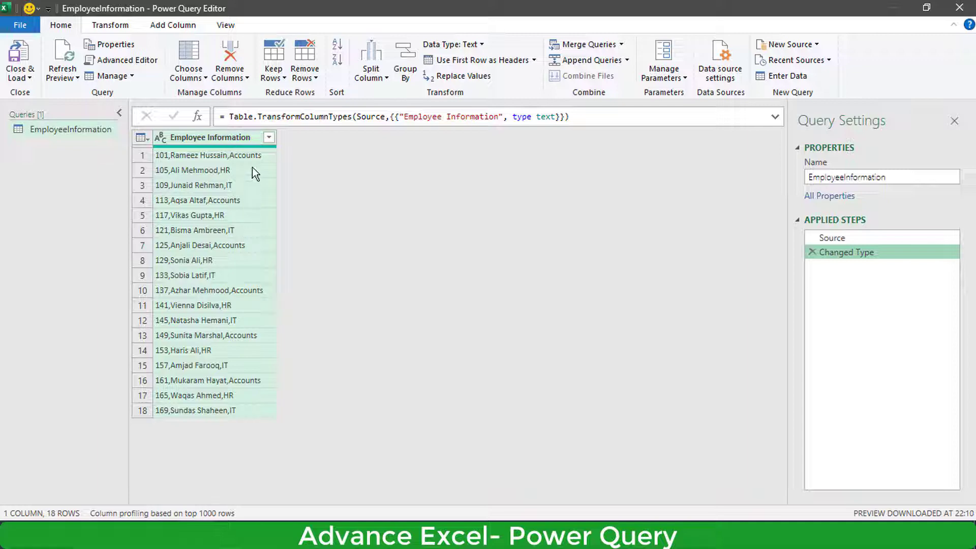
Step: Try splitting the Employee Information column by comma at the left-most delimiter, and delete the applied steps of that split
left_click(382, 85)
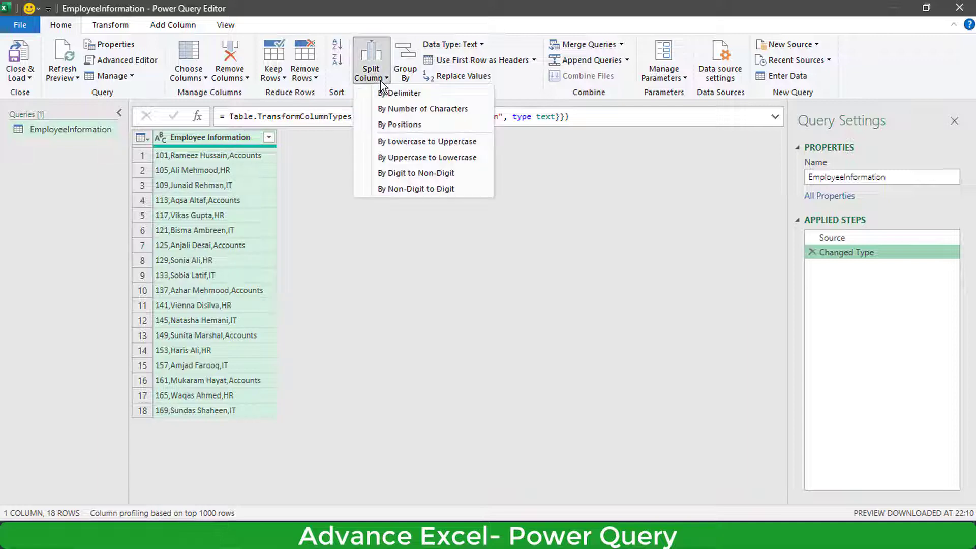
left_click(396, 93)
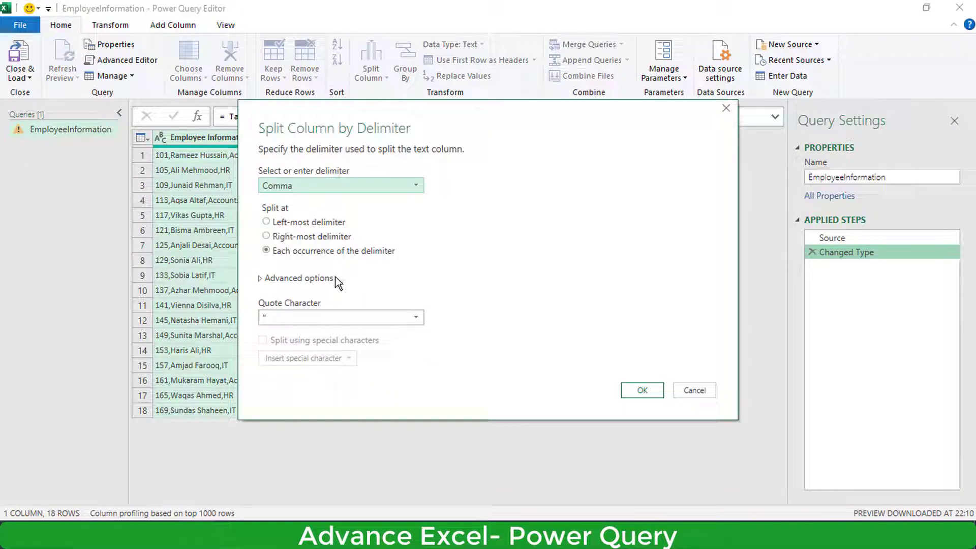
left_click(323, 225)
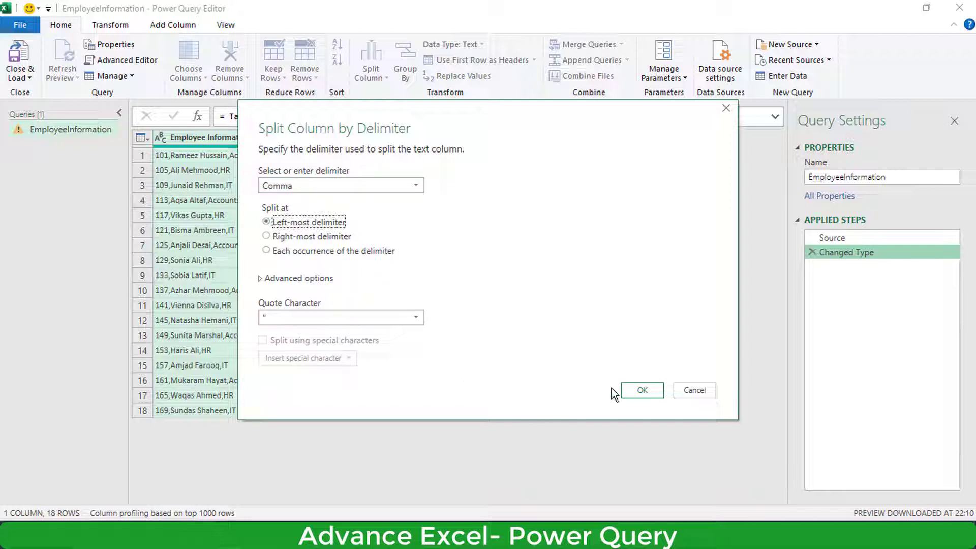
left_click(657, 396)
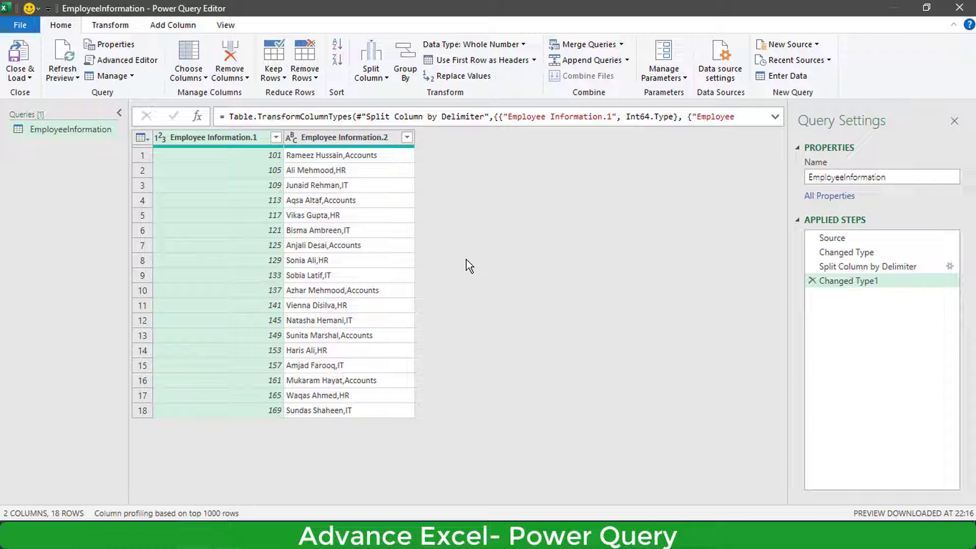
left_click(812, 280)
left_click(813, 267)
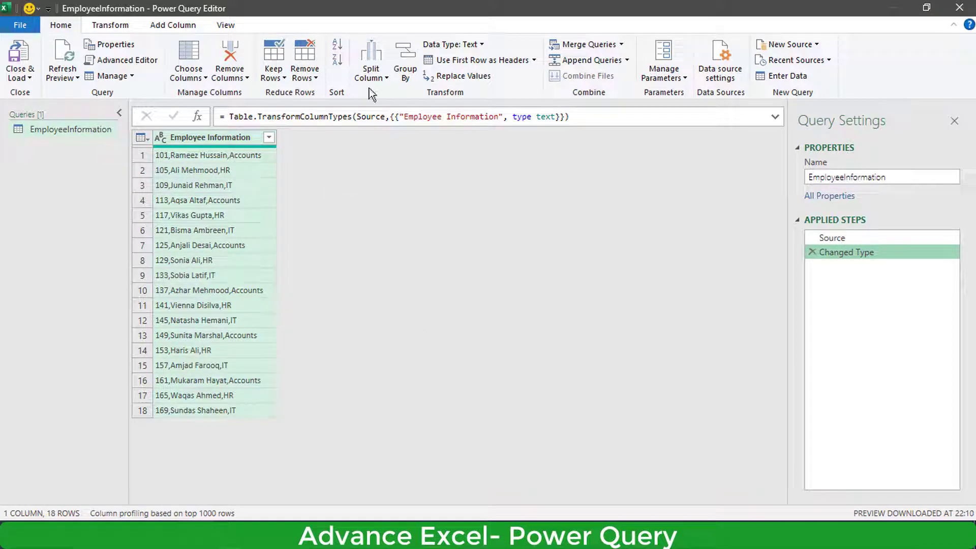
Step: Split the Employee Information column by comma at the right-most delimiter
left_click(377, 78)
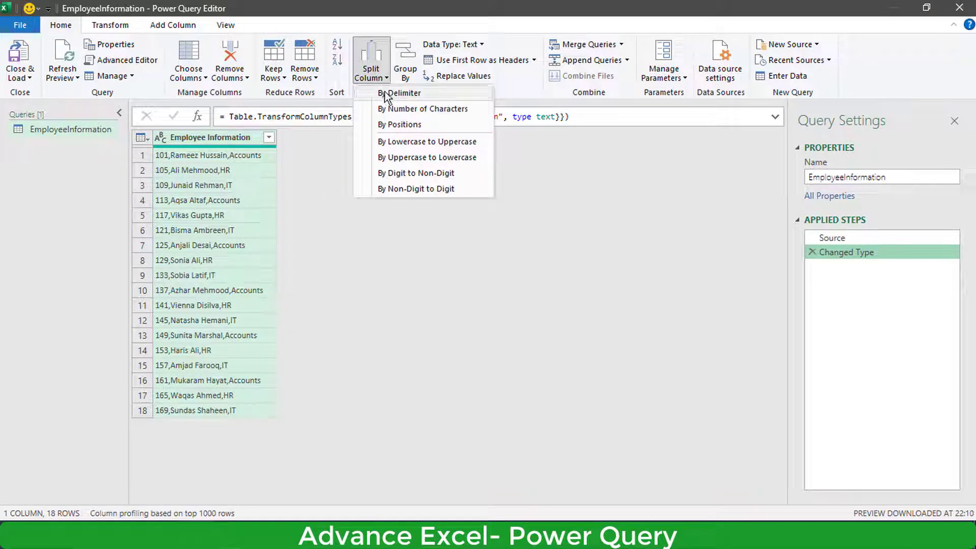
left_click(384, 93)
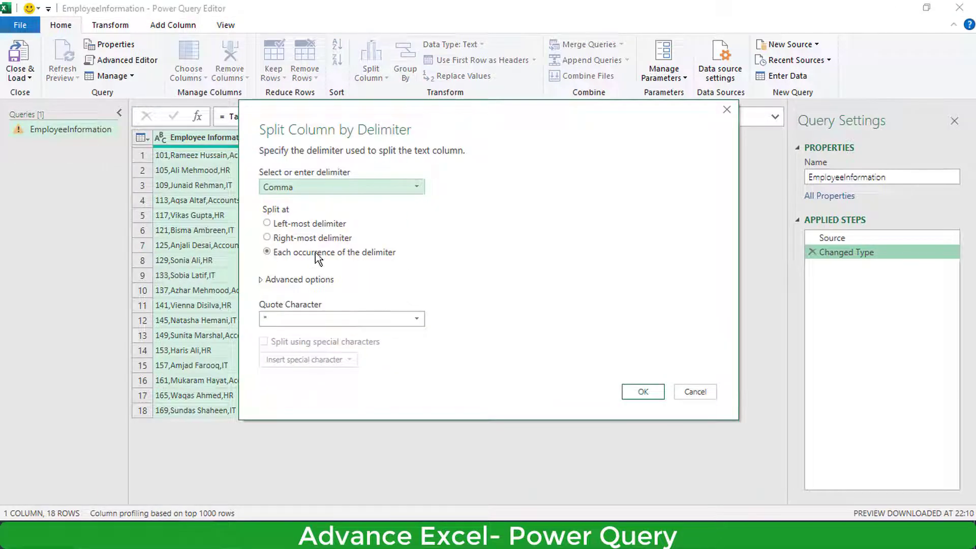
left_click(313, 239)
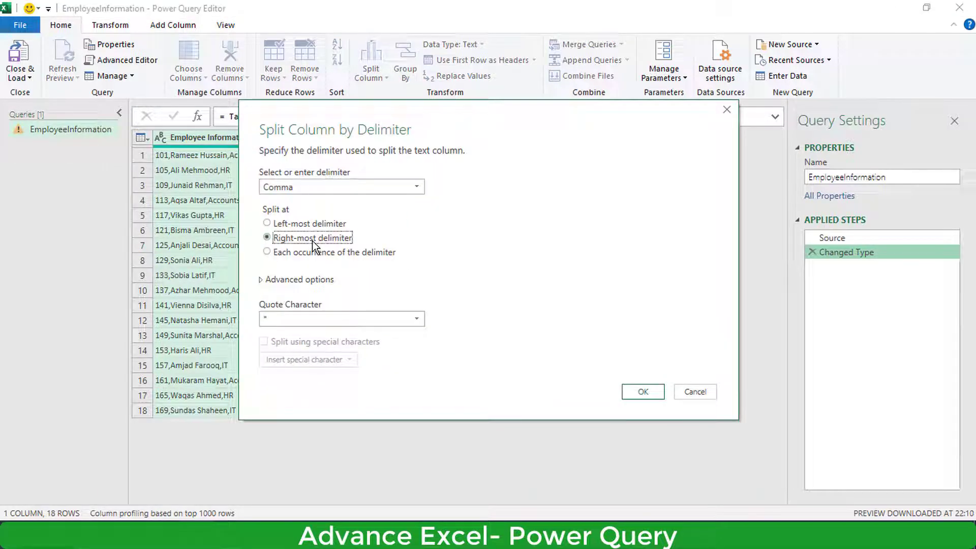
left_click(644, 397)
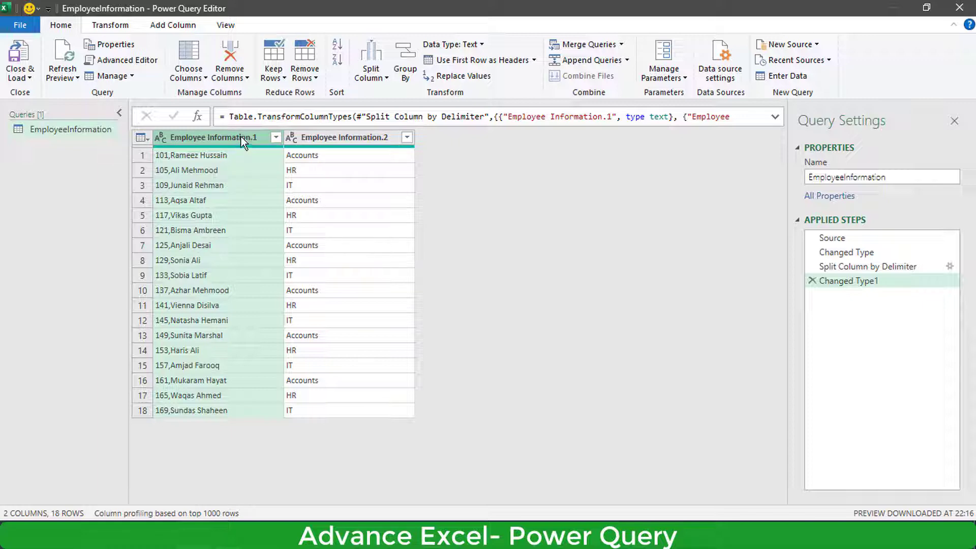
Step: Split the Employee Information.1 column by comma at each occurrence of the delimiter
left_click(375, 77)
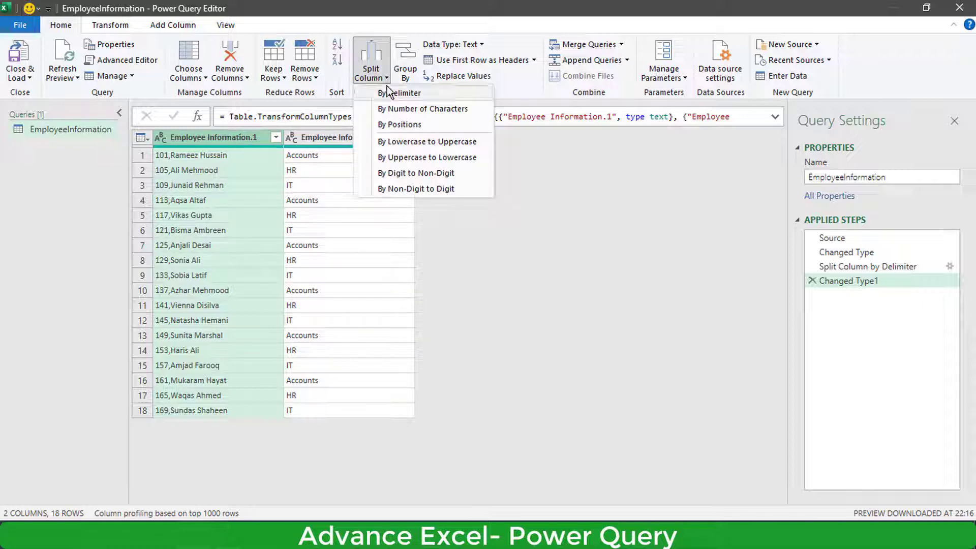
left_click(388, 92)
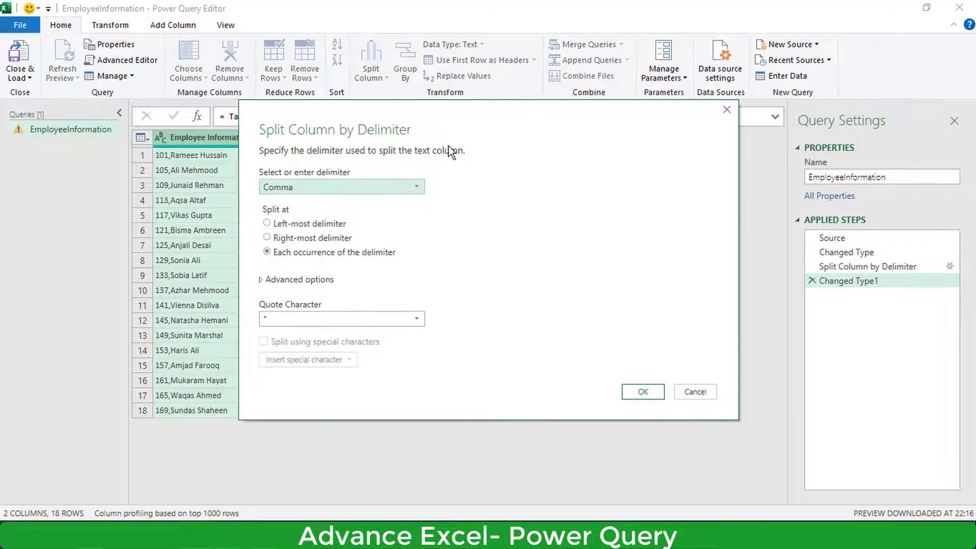
left_click(628, 390)
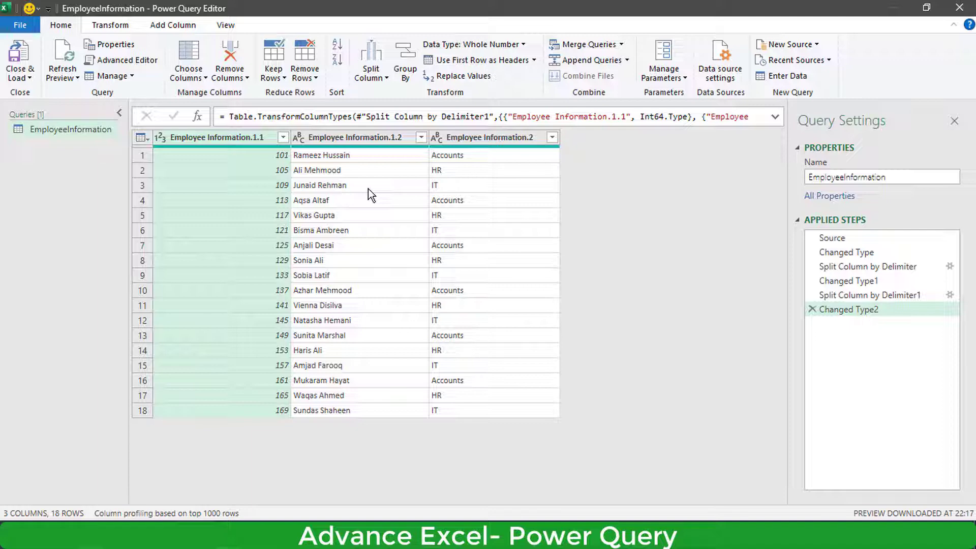
Step: Merge the Employee Information.1.1 and Employee Information.1.2 columns with a custom "-" separator, keeping the new column name Merged
left_click(359, 139, "ctrl")
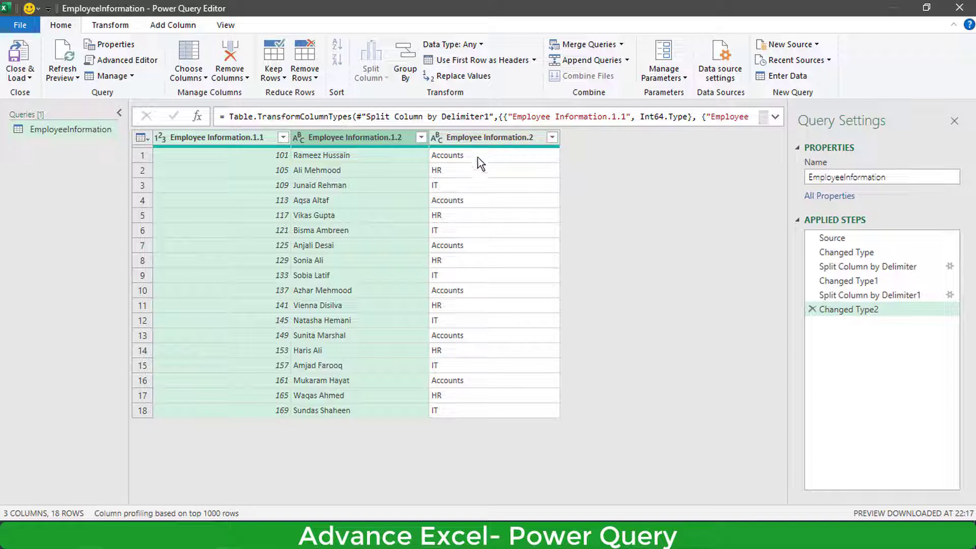
left_click(115, 25)
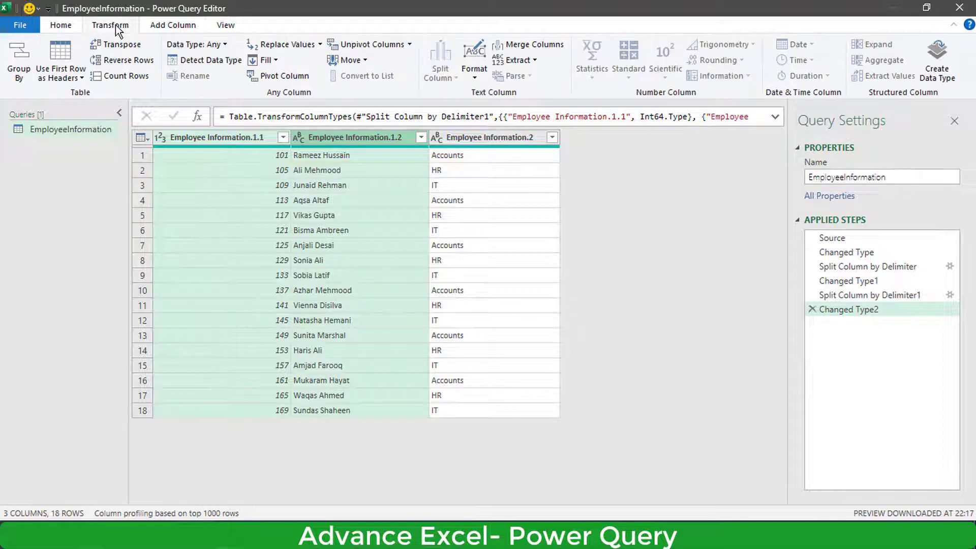
left_click(477, 80)
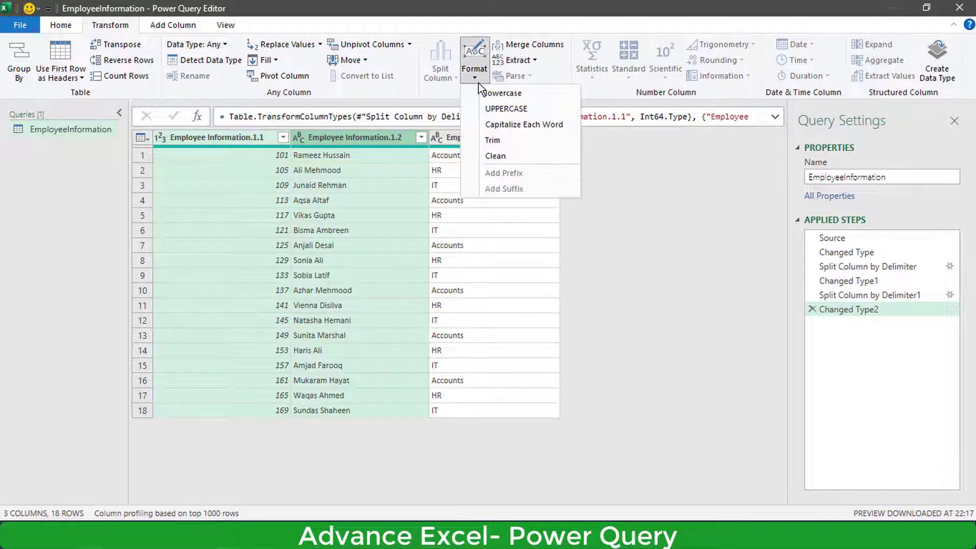
left_click(533, 49)
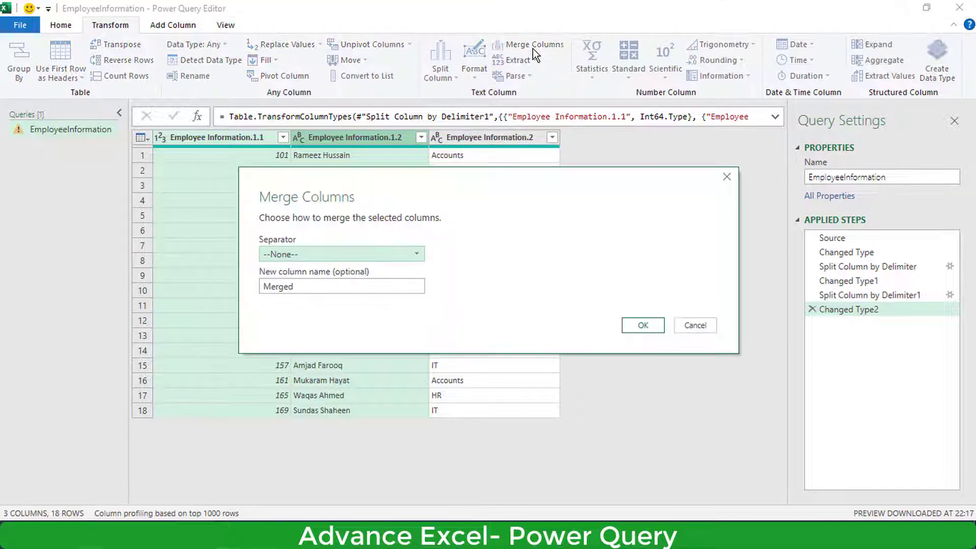
left_click(362, 259)
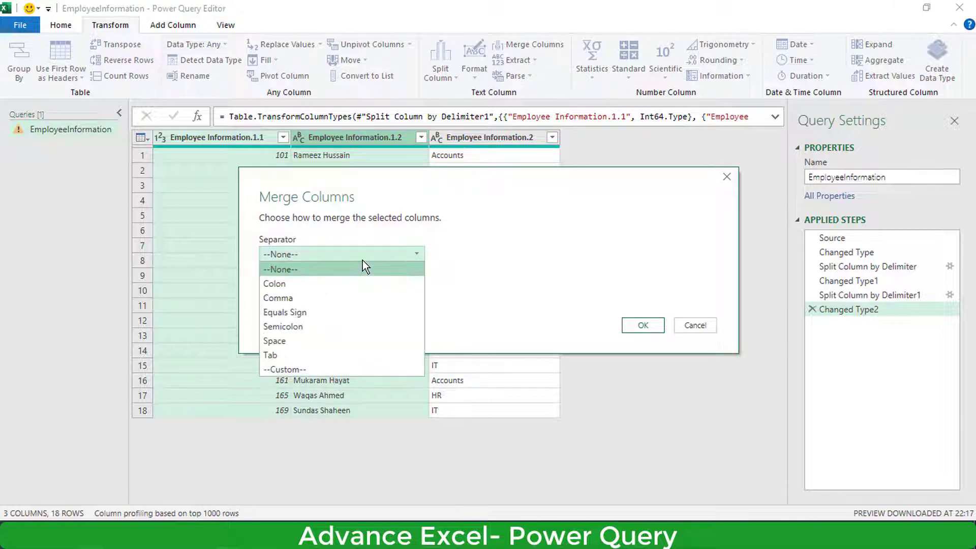
left_click(315, 368)
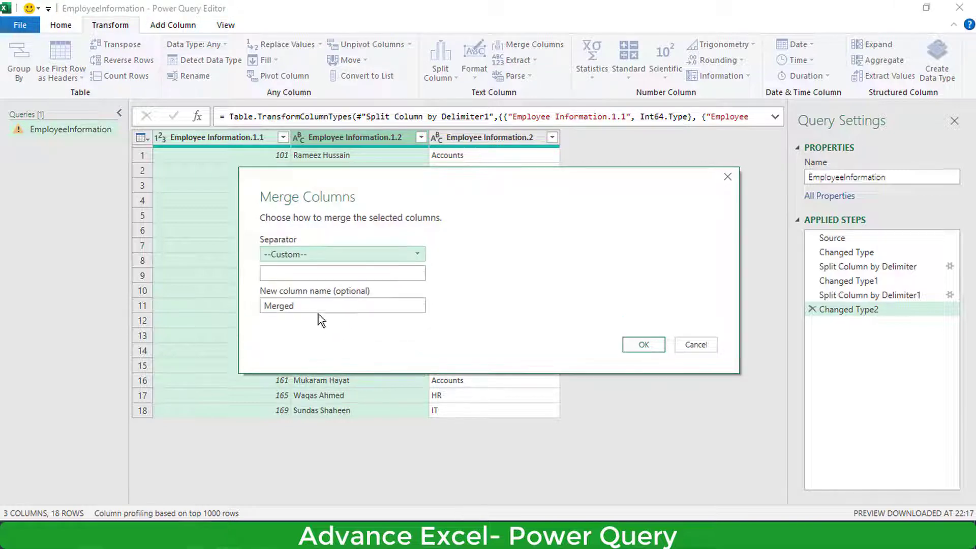
left_click(325, 274)
type("-")
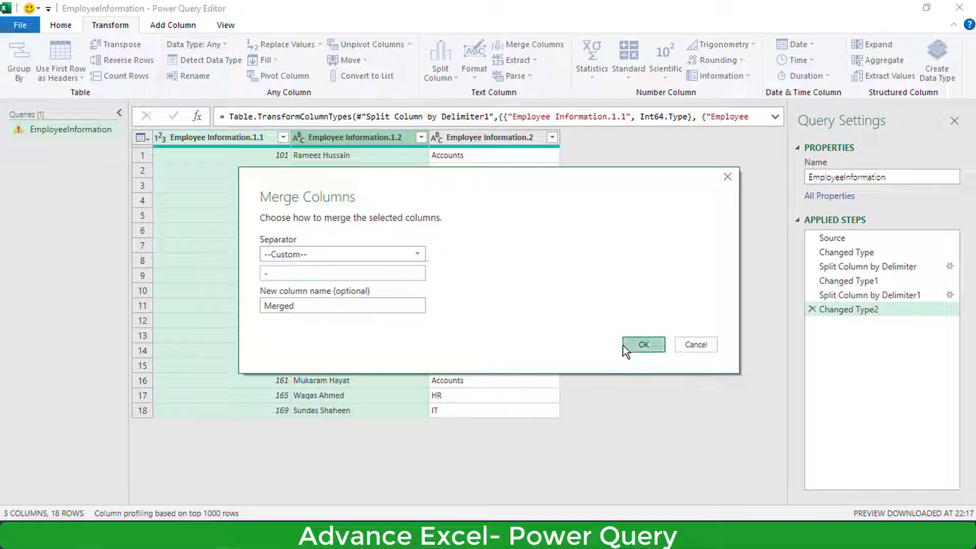
left_click(643, 344)
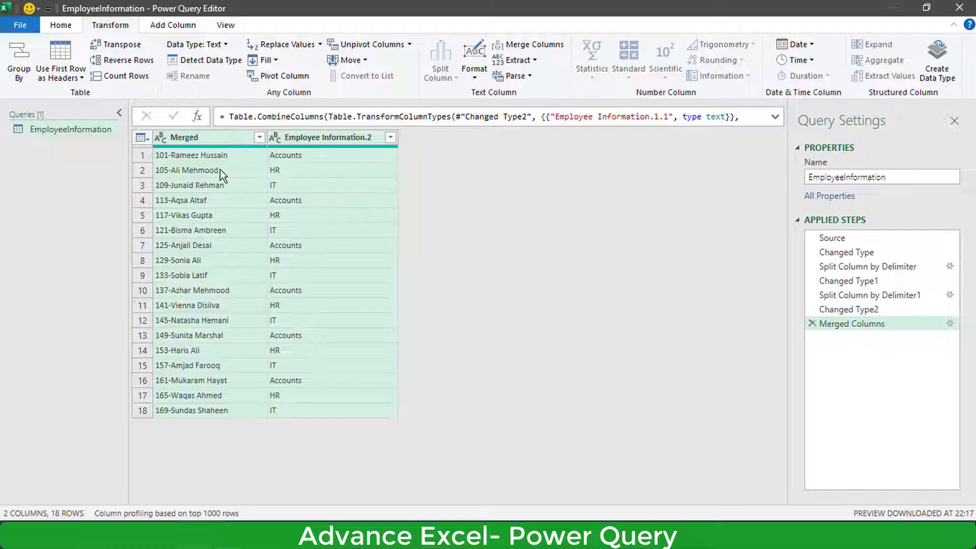
Step: Rename the Merged column as "Employee Info" and the Employee Information.2 column as "Dept"
left_click(218, 140)
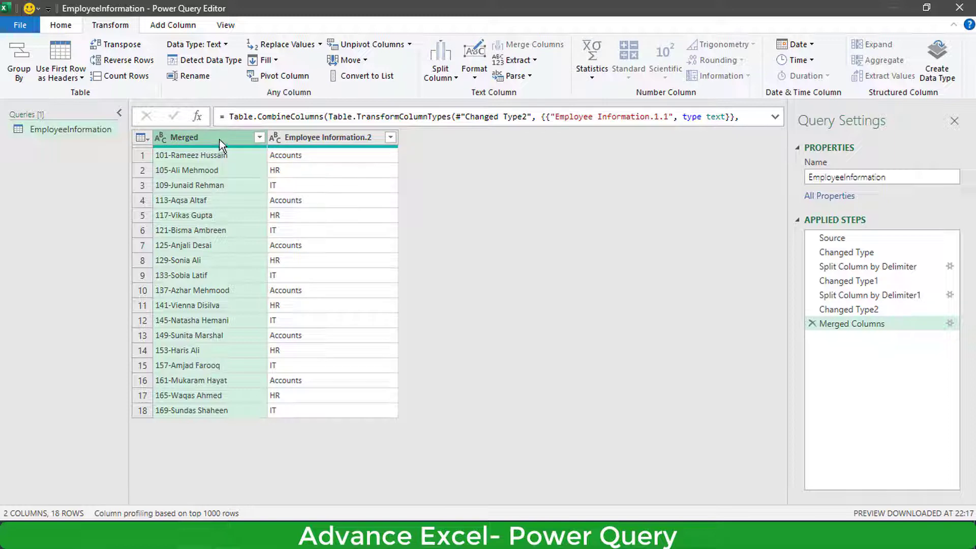
double_click(220, 138)
type("Em")
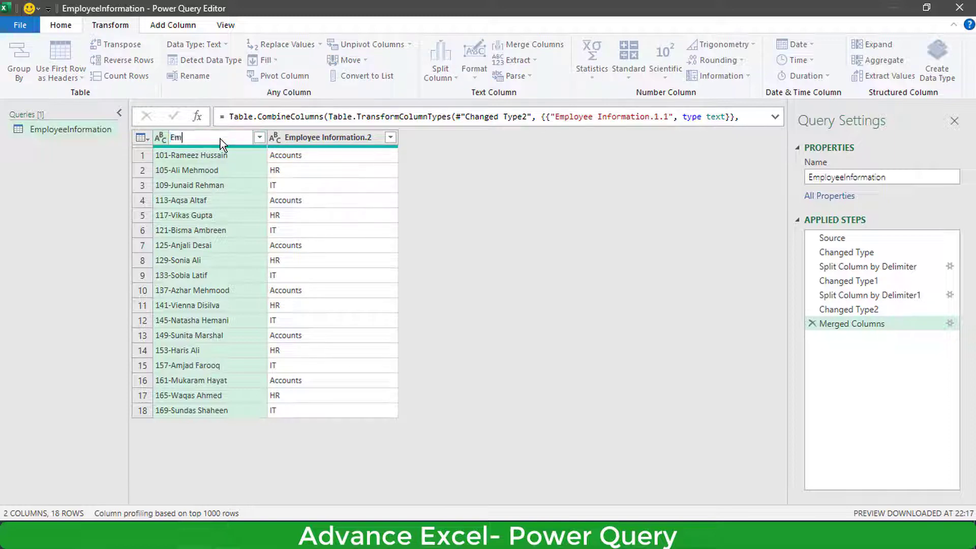
type("ployee Info")
key("Return")
double_click(301, 138)
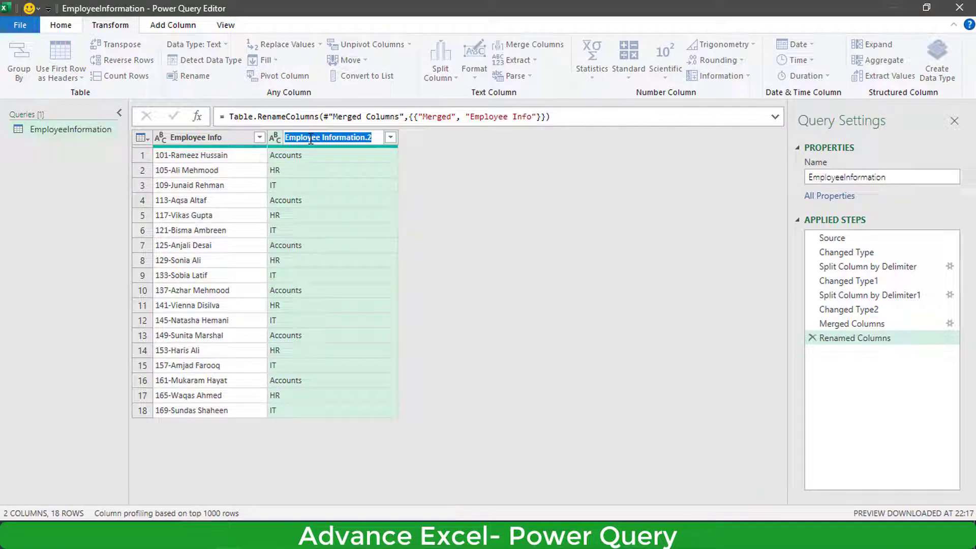
type("Dept")
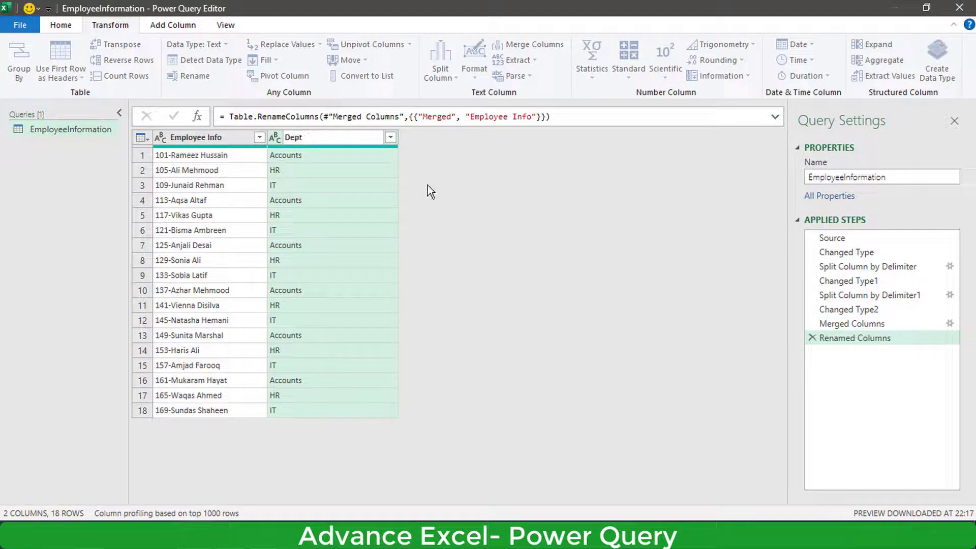
key("Return")
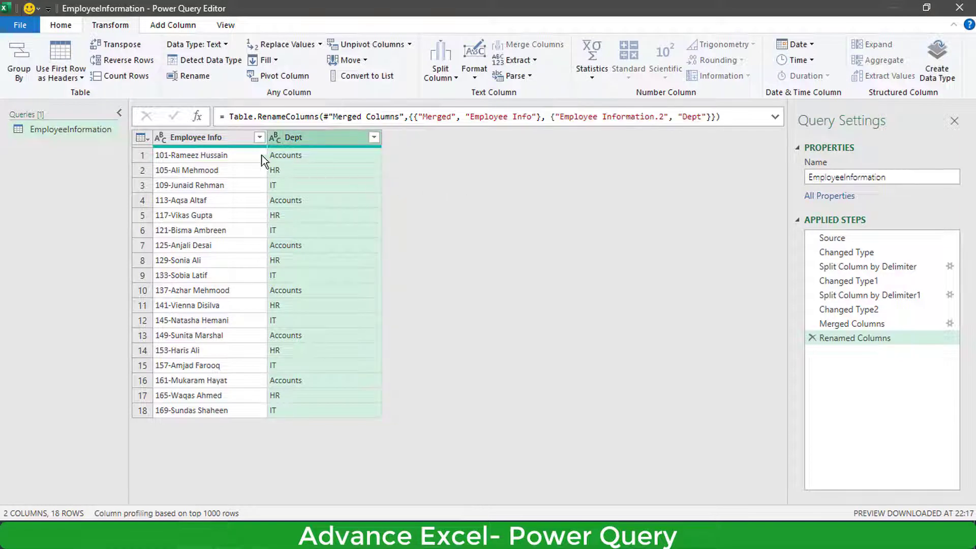
Step: Close the query editor and load the updated EmployeeInformation query into the worksheet
left_click(216, 155)
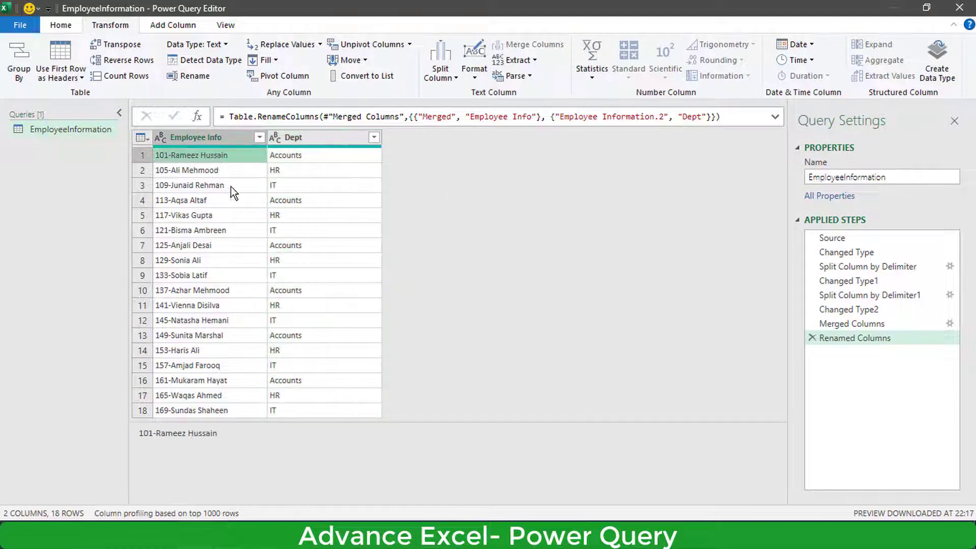
left_click(61, 26)
left_click(20, 76)
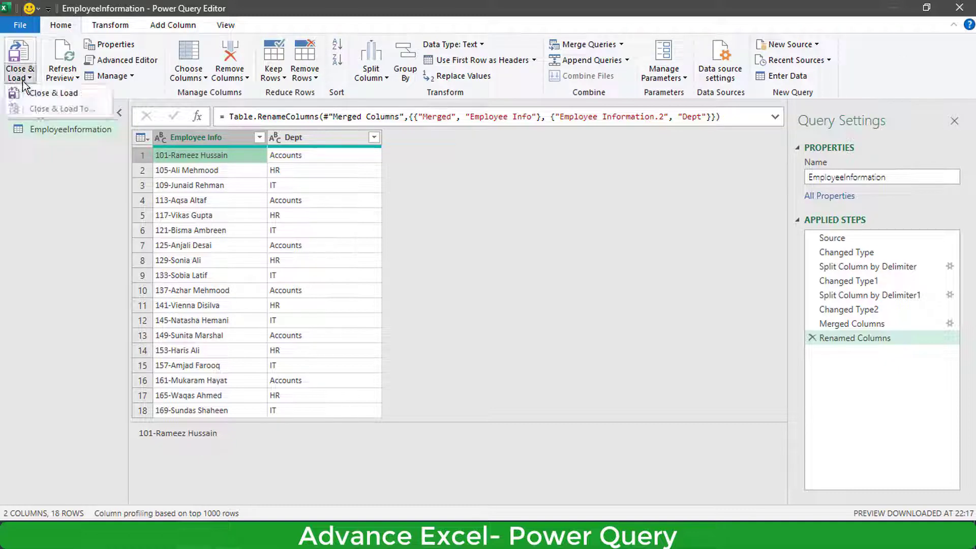
left_click(50, 94)
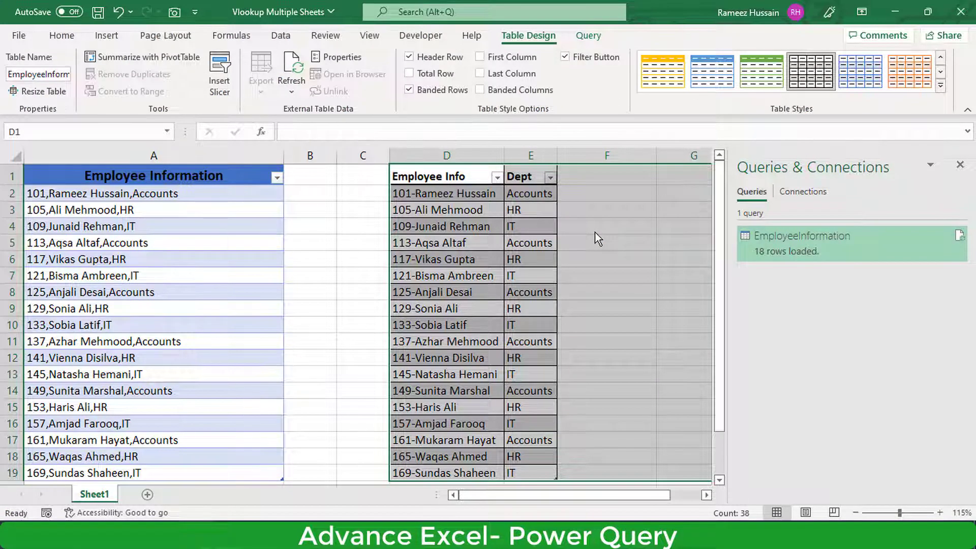
left_click(469, 193)
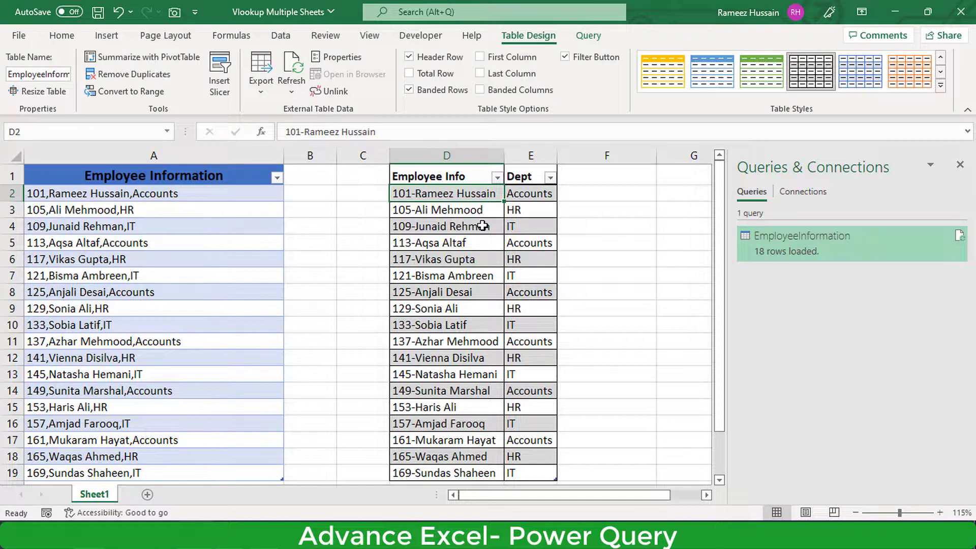
Step: Change the department in cell A2 of the source Employee Information table to Finance
left_click(200, 194)
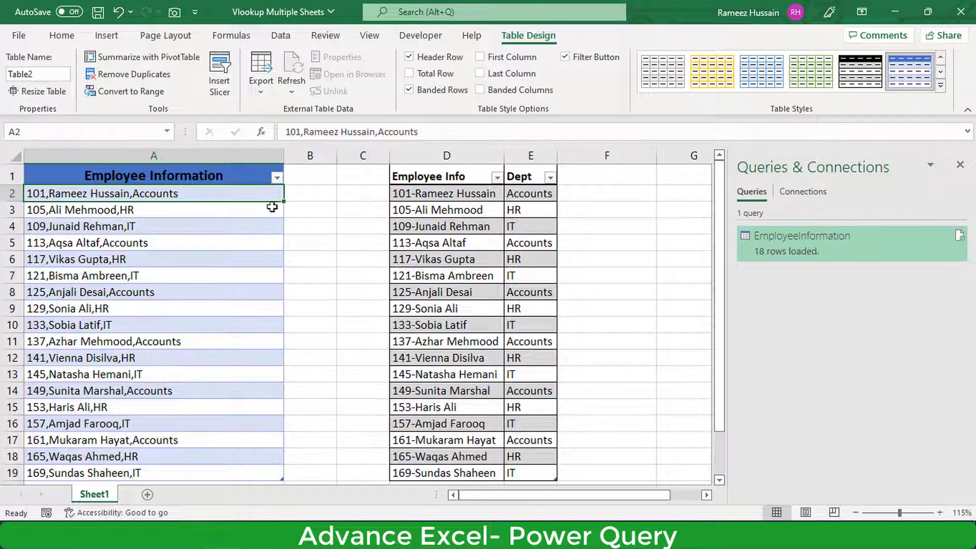
double_click(193, 193)
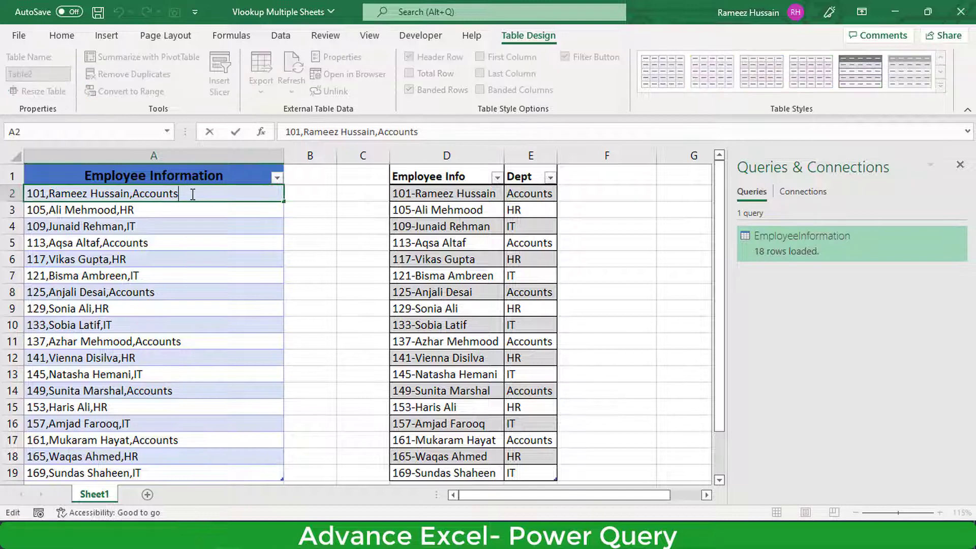
key("BackSpace")
key("BackSpace")
key("BackSpace")
key("BackSpace")
key("BackSpace")
key("BackSpace")
key("BackSpace")
key("BackSpace")
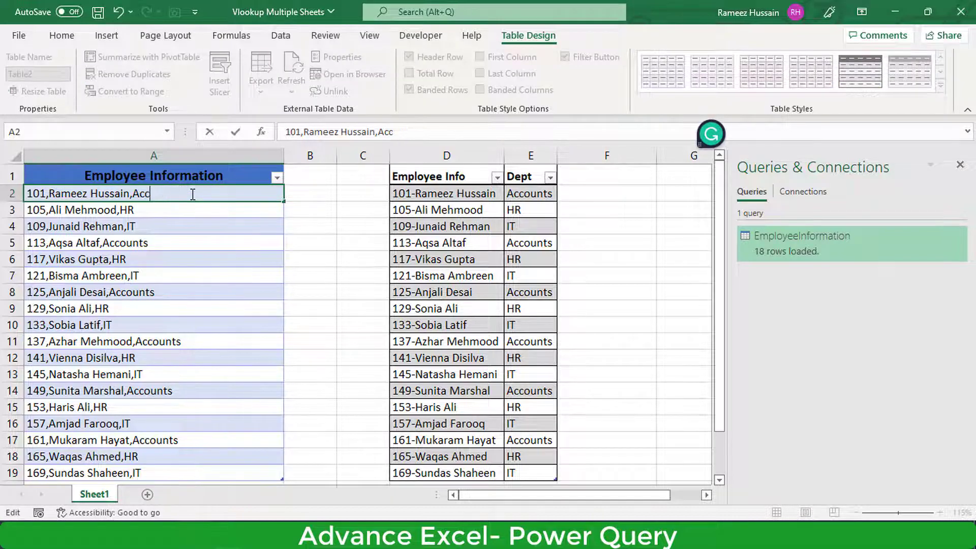
type("Finance")
Step: Replace the employee's name in cell A2 with a different full name, keeping the ID 101 and the department
left_click(129, 193)
key("BackSpace")
key("BackSpace")
key("BackSpace")
key("BackSpace")
key("BackSpace")
key("BackSpace")
key("BackSpace")
key("BackSpace")
key("BackSpace")
key("BackSpace")
key("BackSpace")
key("BackSpace")
key("BackSpace")
key("BackSpace")
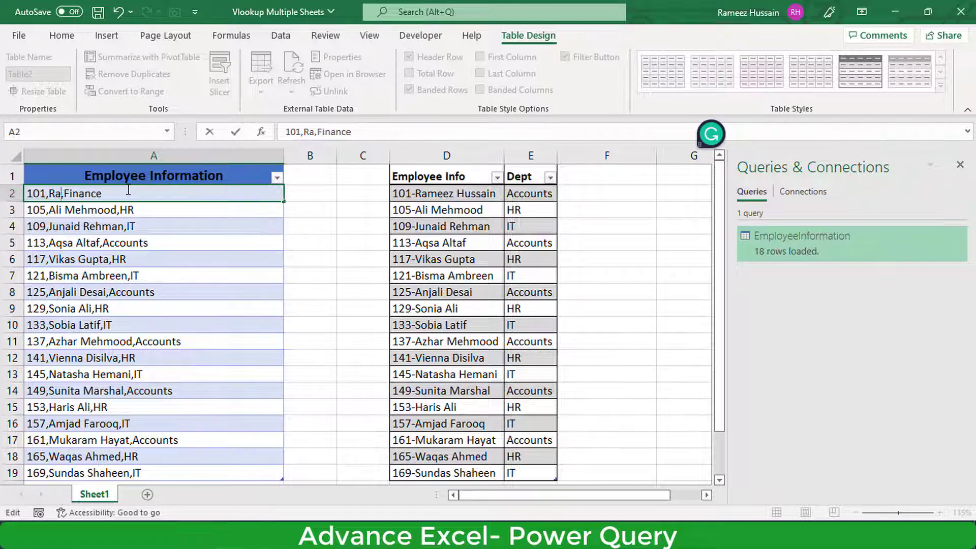
type("Ahmed Ali")
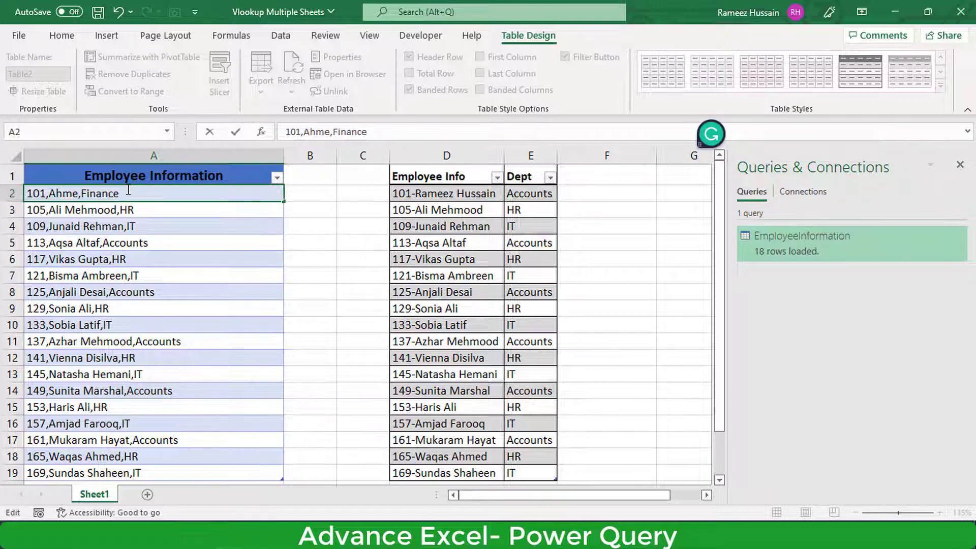
left_click(185, 211)
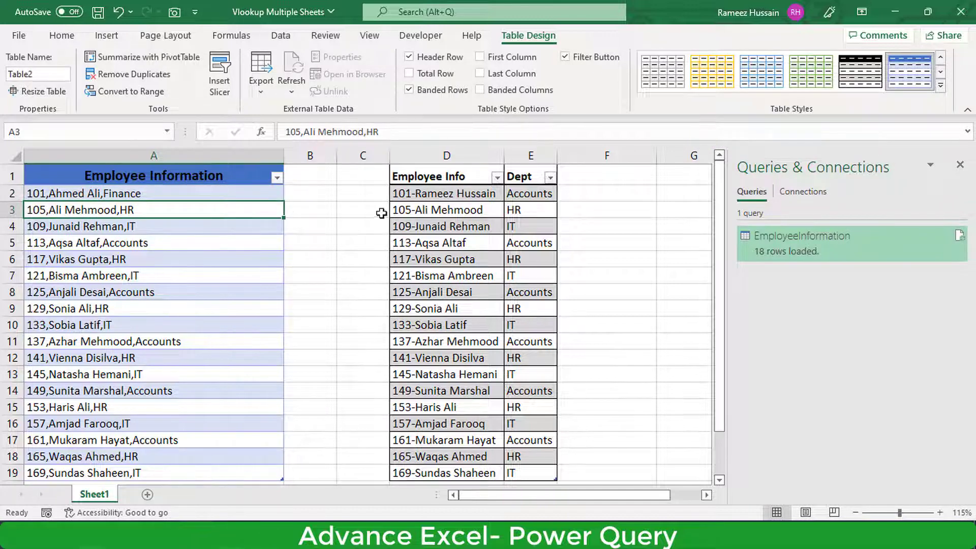
Step: Refresh the loaded Employee Info and Dept table from its source data
left_click(450, 212)
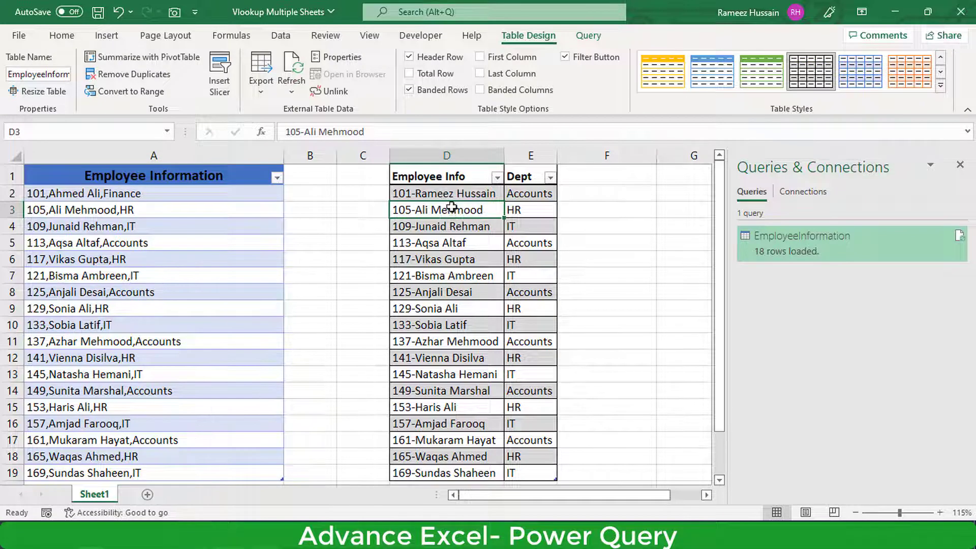
right_click(450, 212)
left_click(477, 212)
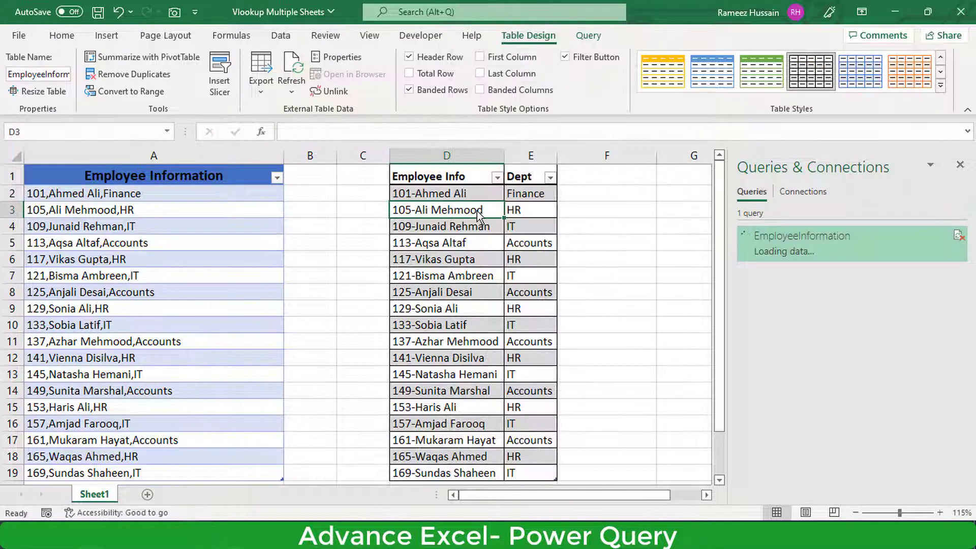